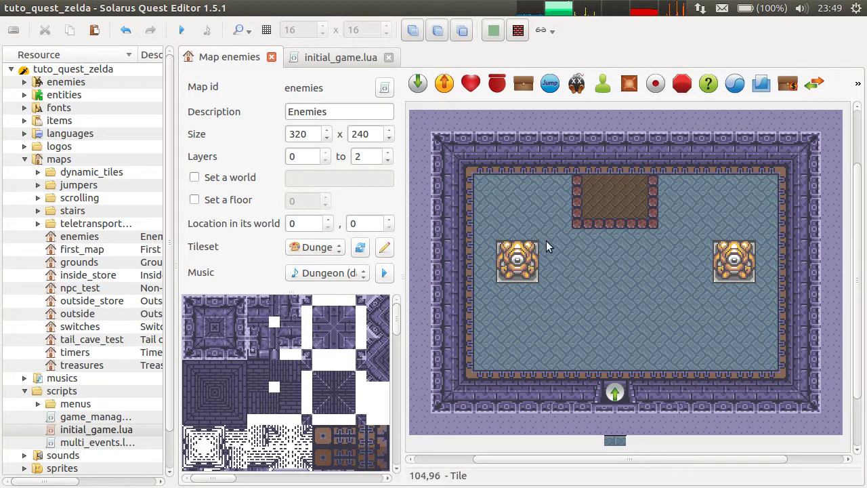
Collapse the maps folder and expand the enemies folder in the resource tree.
click(24, 159)
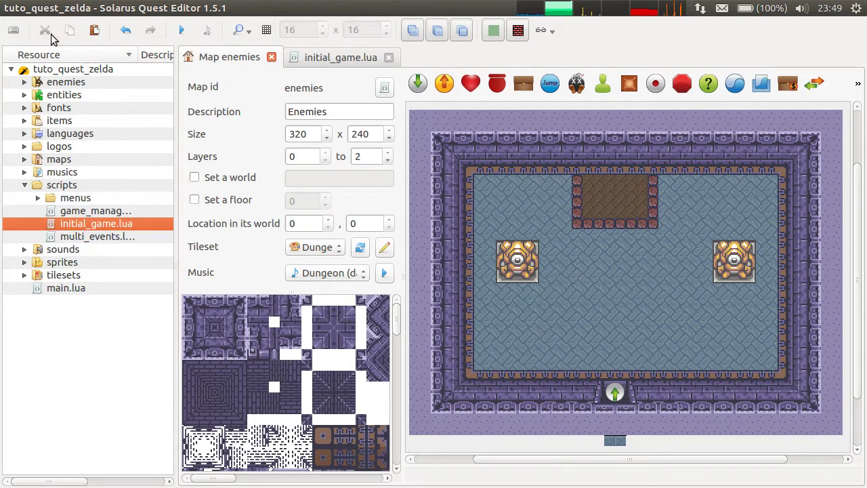
click(25, 82)
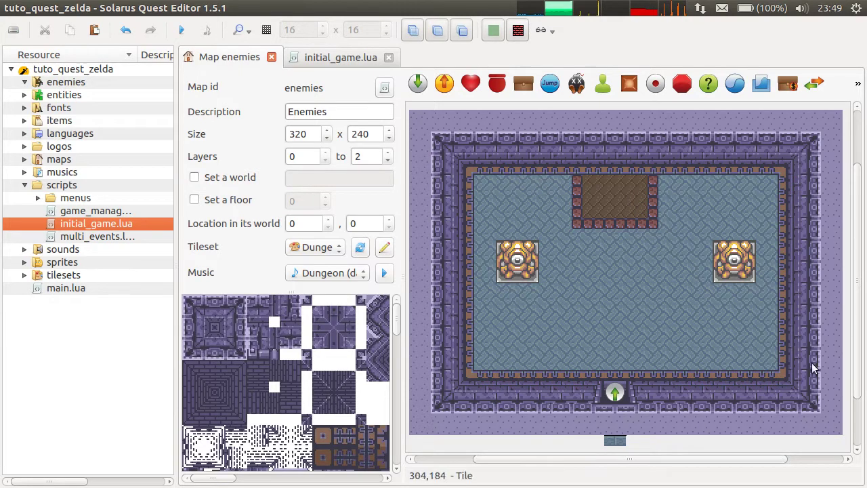
Expand sprites > enemies to show the enemy_killed and tentacle sprites, then switch to Files.
right_click(44, 82)
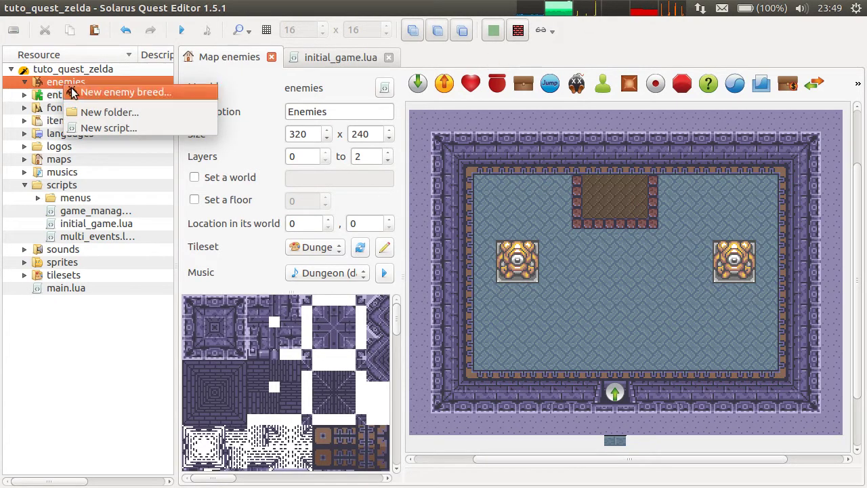
click(45, 82)
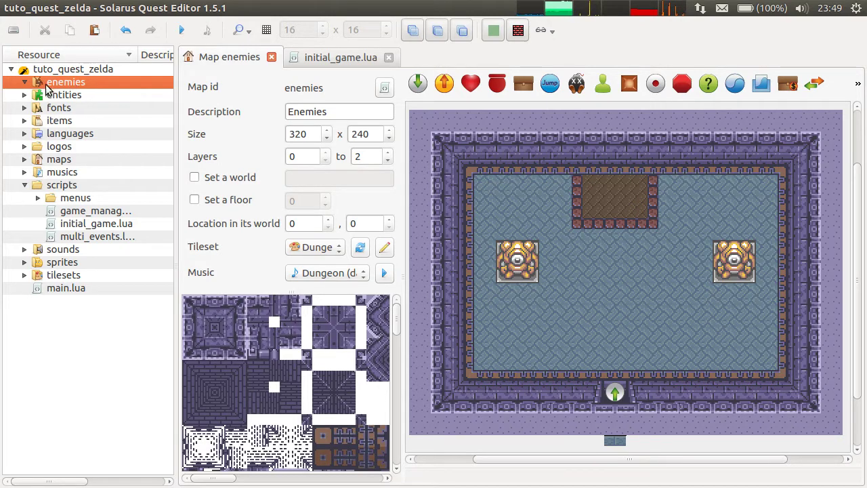
click(25, 264)
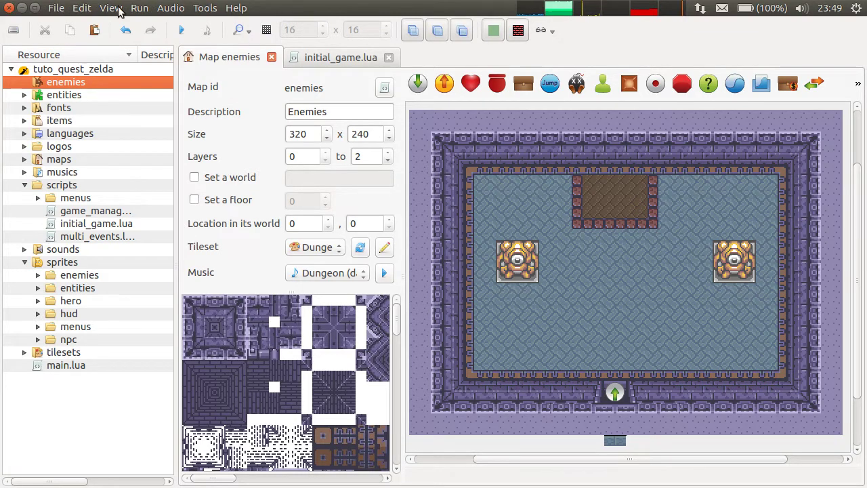
click(38, 275)
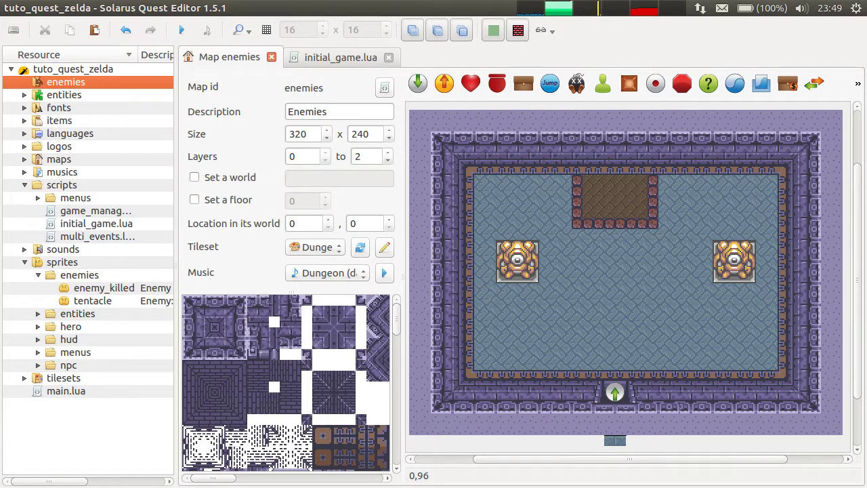
key(alt+Tab)
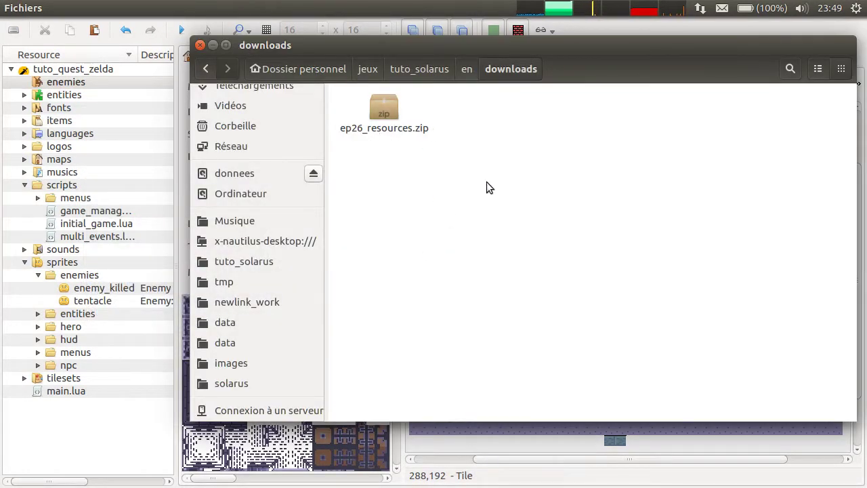
Extract ep26_resources.zip in place inside the en/downloads folder.
click(330, 116)
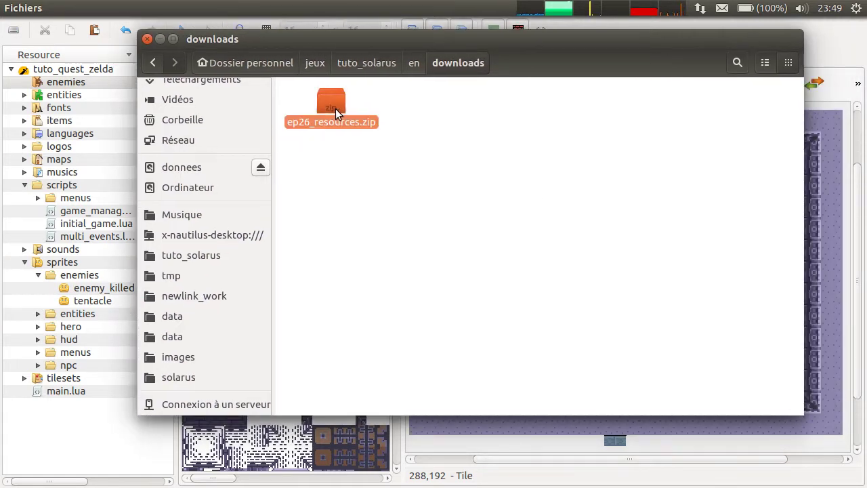
click(414, 63)
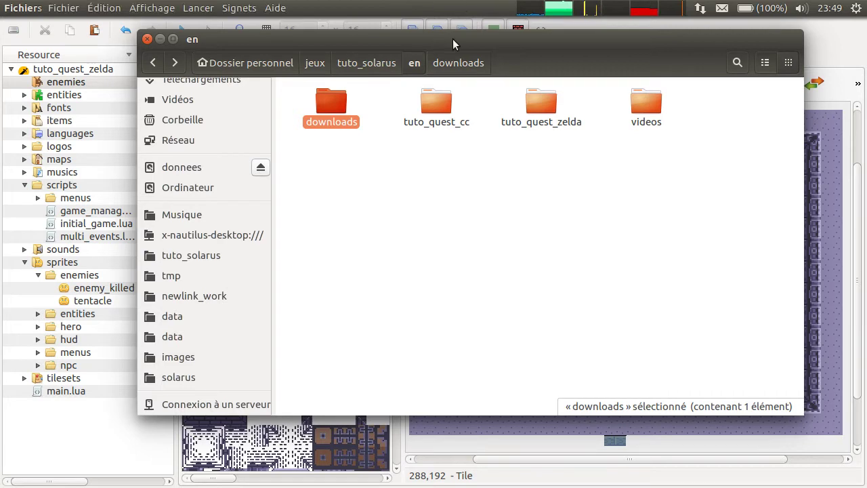
double_click(547, 111)
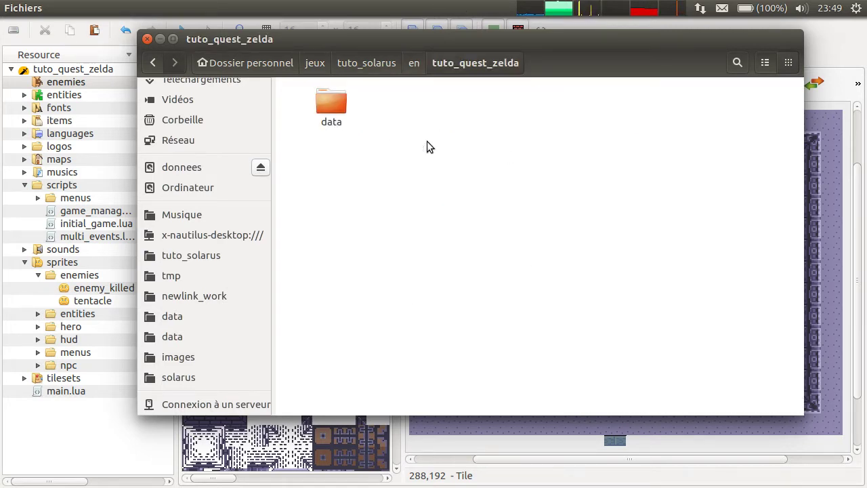
double_click(329, 111)
click(415, 63)
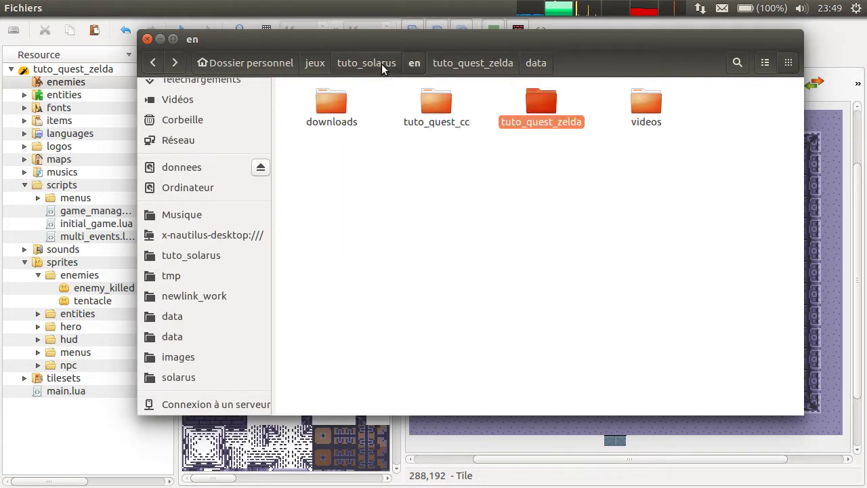
click(386, 64)
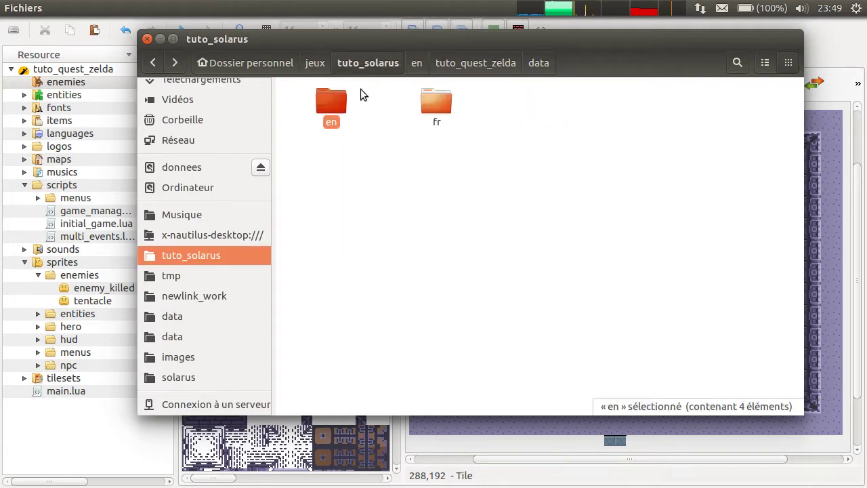
double_click(329, 102)
double_click(330, 104)
right_click(334, 110)
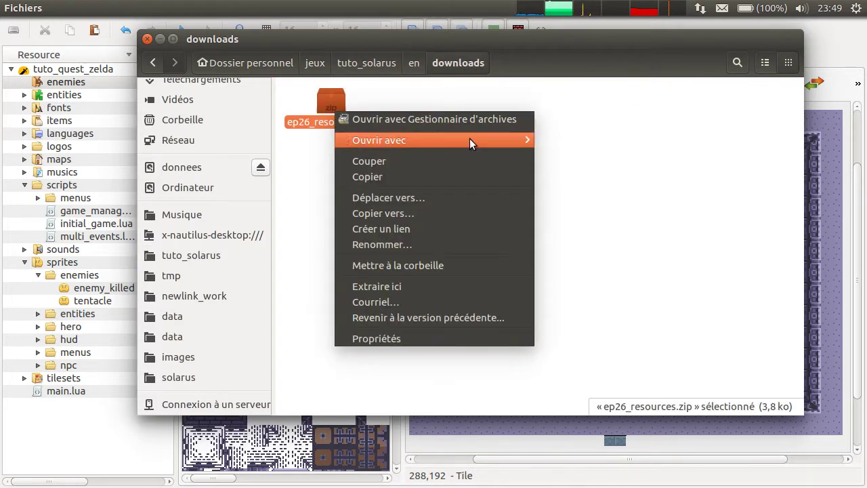
click(427, 289)
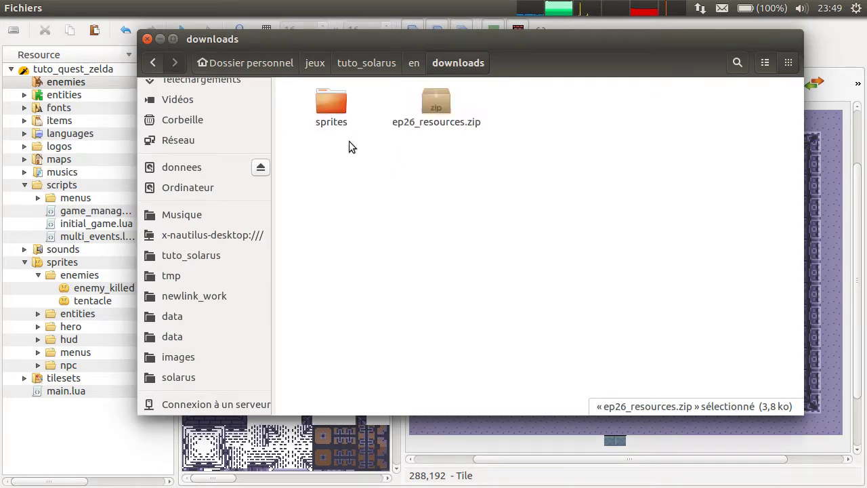
Open skeleton.png from the extracted sprites/enemies folder in Image Viewer.
double_click(333, 117)
double_click(337, 119)
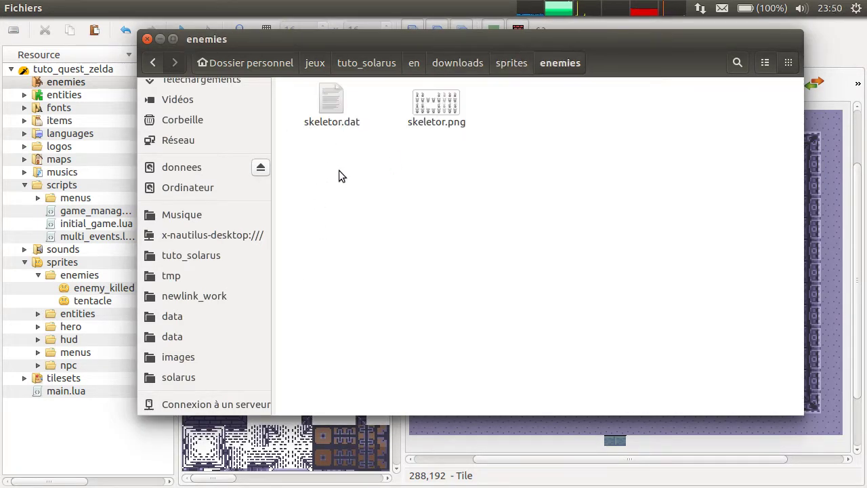
drag(473, 171, 317, 89)
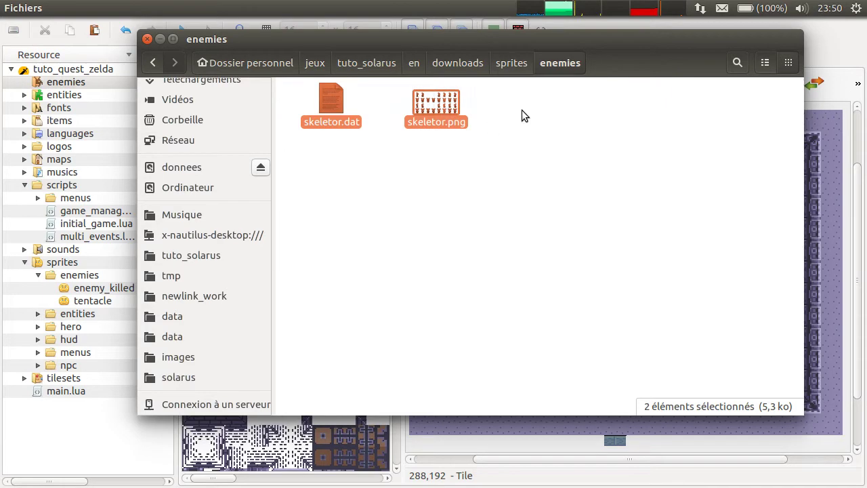
click(407, 149)
double_click(436, 103)
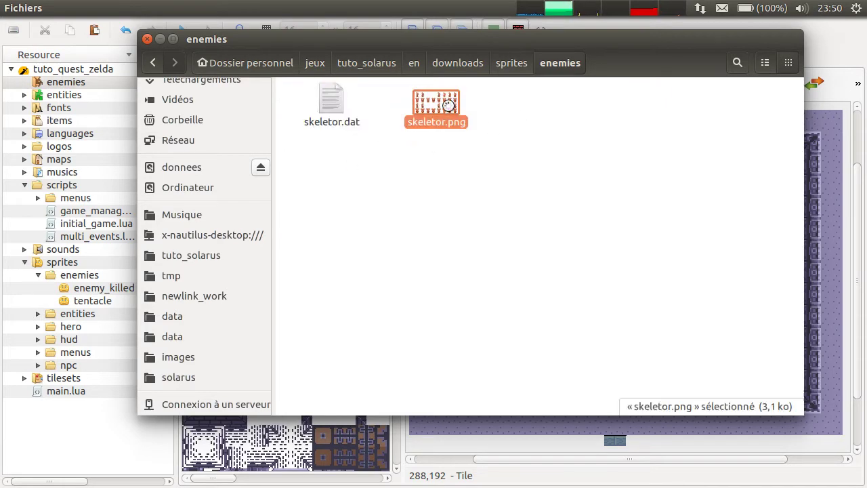
scroll(496, 255, up, 3)
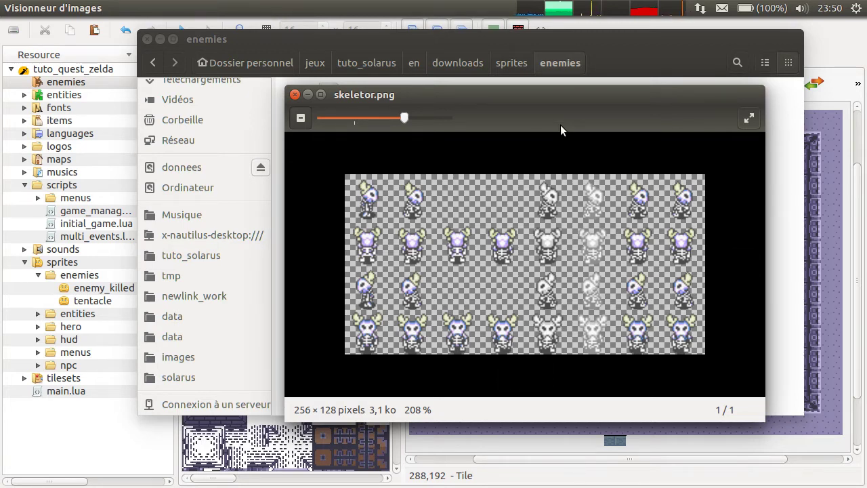
Close the skeleton.png sprite sheet in Image Viewer.
key(Escape)
Copy skeleton.dat and skeleton.png into tuto_quest_zelda/data/sprites/enemies.
click(473, 167)
key(ctrl+a)
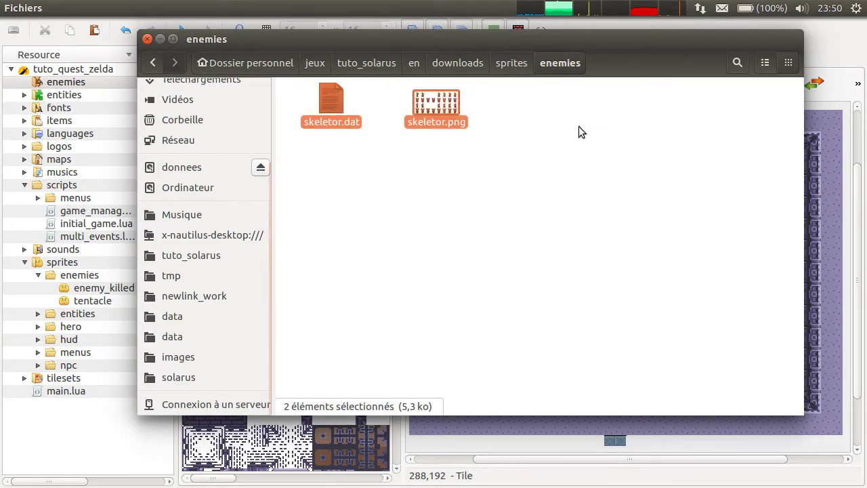
click(366, 62)
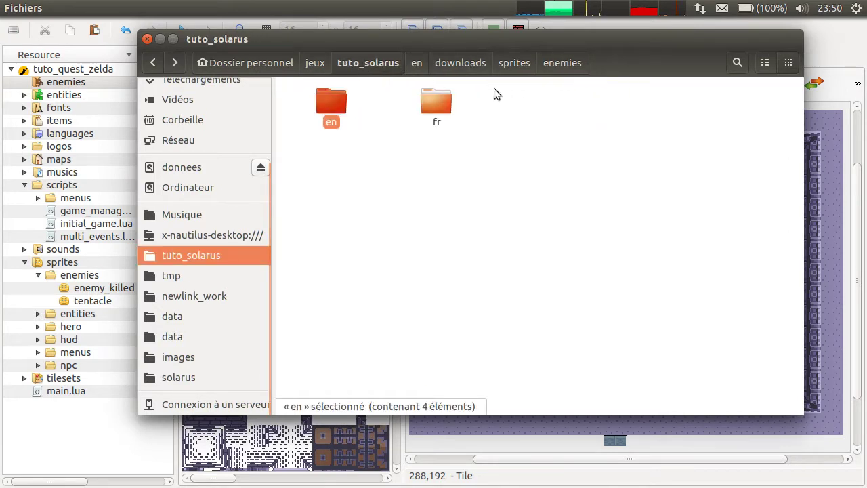
click(414, 62)
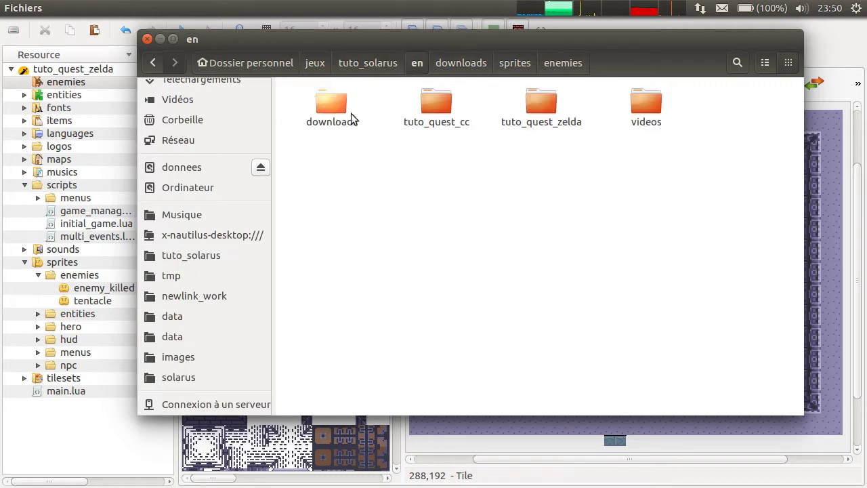
double_click(543, 109)
double_click(337, 116)
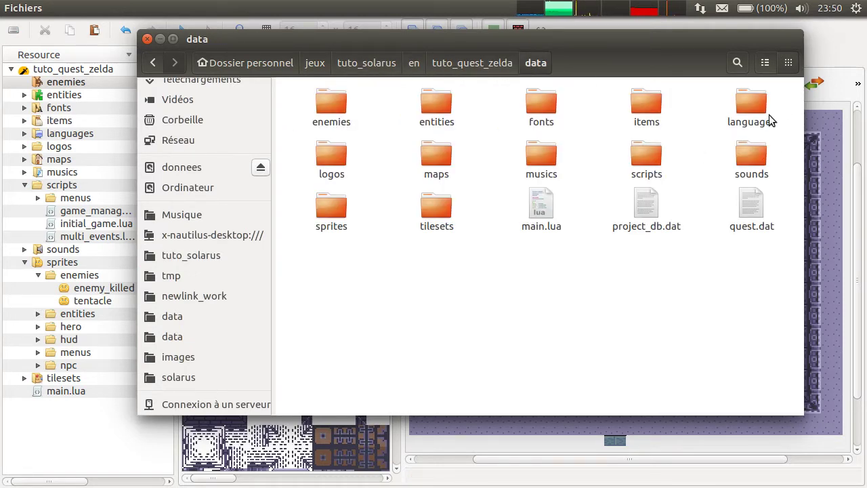
double_click(331, 215)
double_click(331, 101)
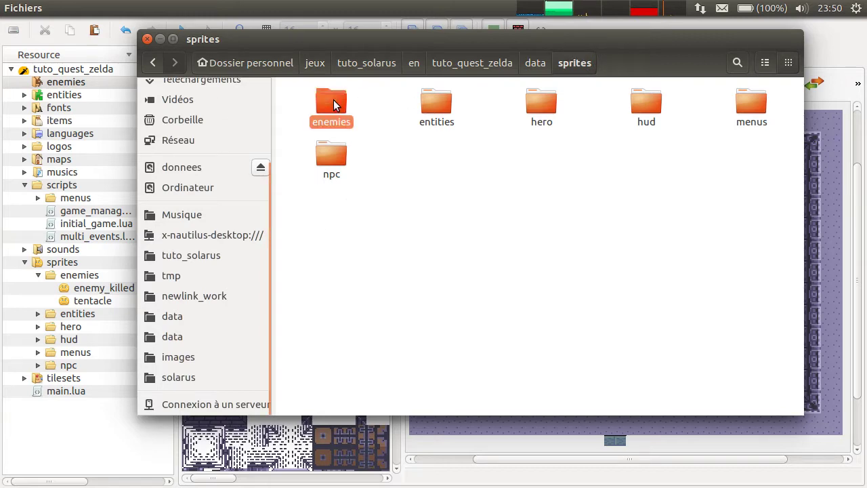
key(ctrl+v)
click(592, 234)
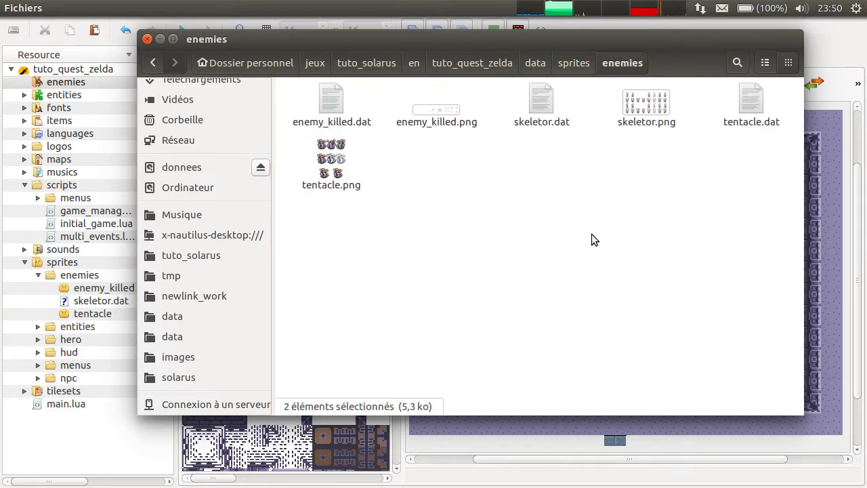
Inspect the enemy_killed sprite's down-facing killed animation, then close that sprite editor.
click(492, 465)
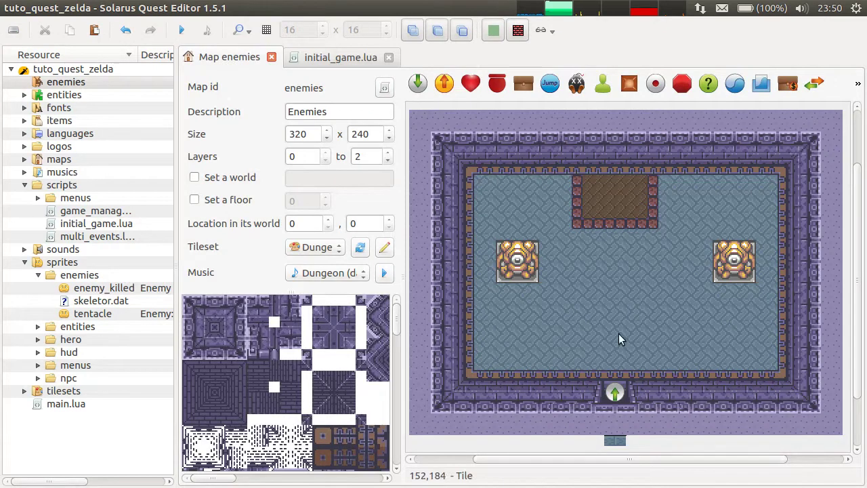
double_click(100, 290)
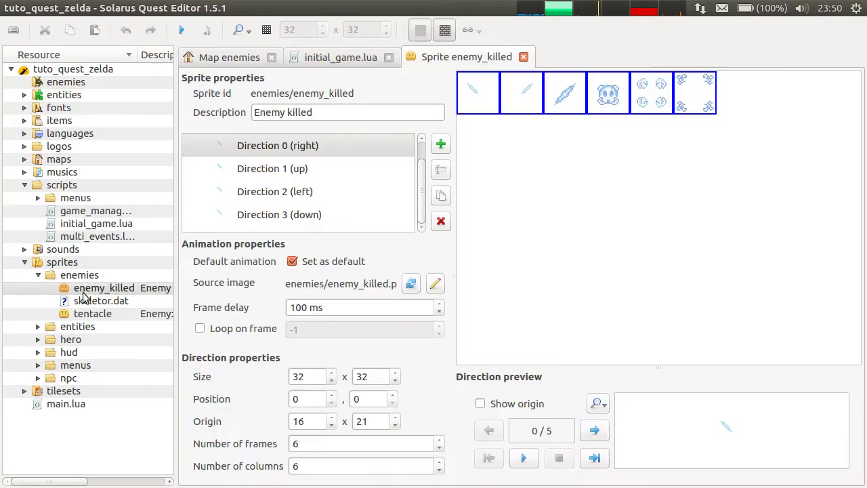
click(639, 161)
click(476, 103)
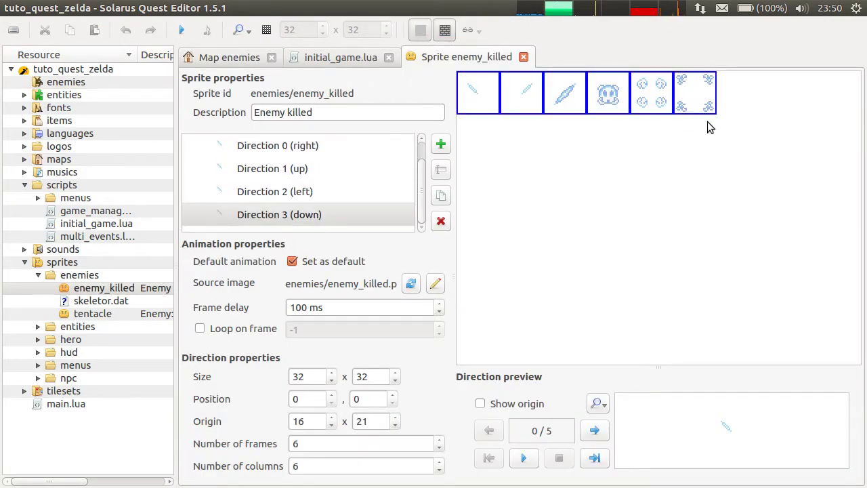
click(299, 215)
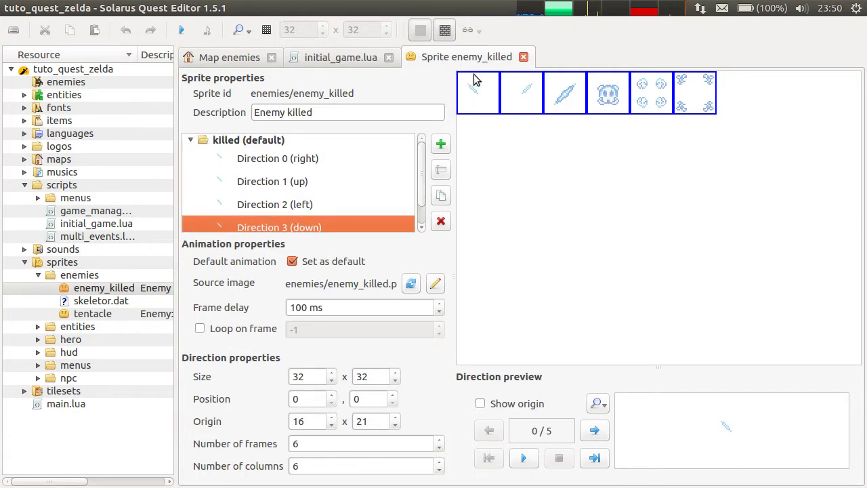
click(523, 57)
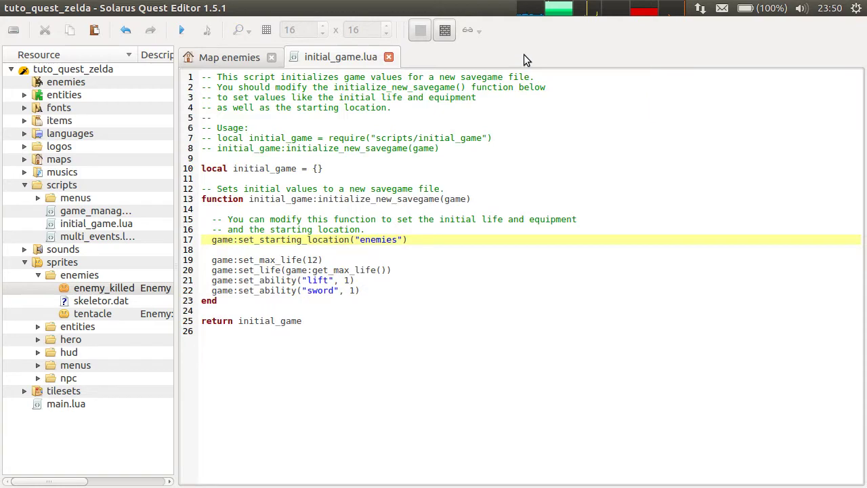
Close the initial_game.lua script, select skeletor.dat and widen the resource tree panel.
click(239, 57)
click(338, 58)
click(463, 190)
middle_click(319, 59)
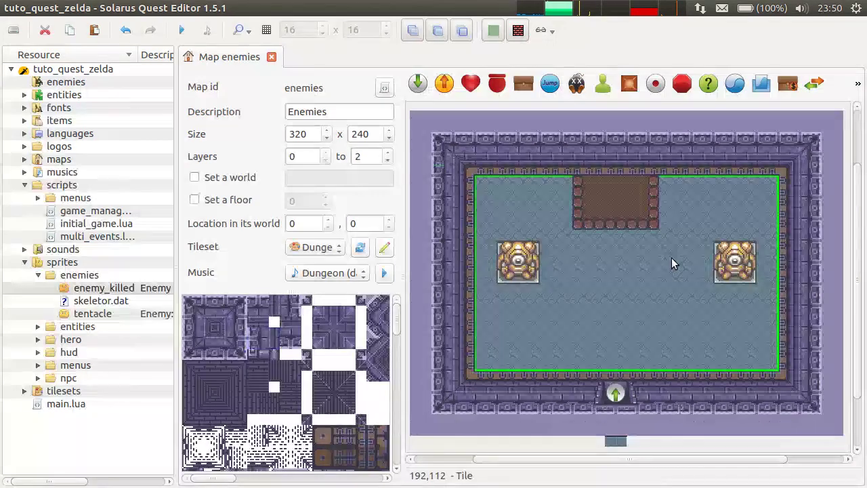
click(94, 302)
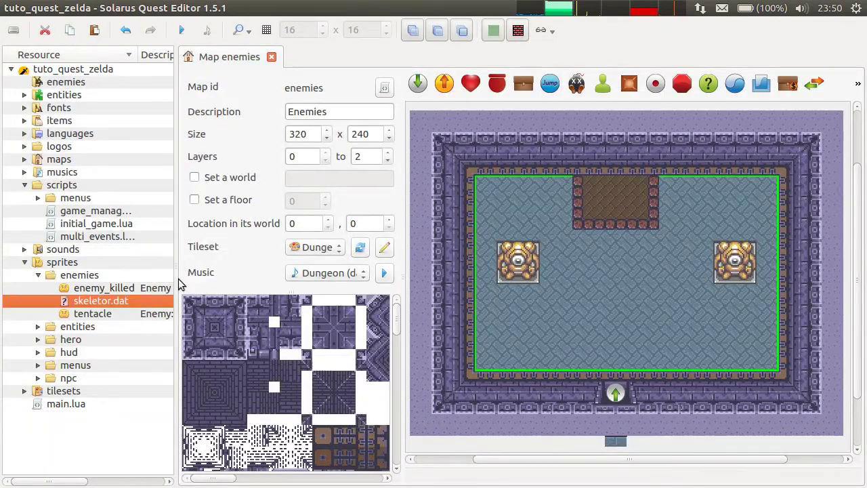
drag(175, 279, 217, 284)
Add skeletor.dat to the quest as sprite enemies/skeletor, described 'Skeletor'.
right_click(100, 300)
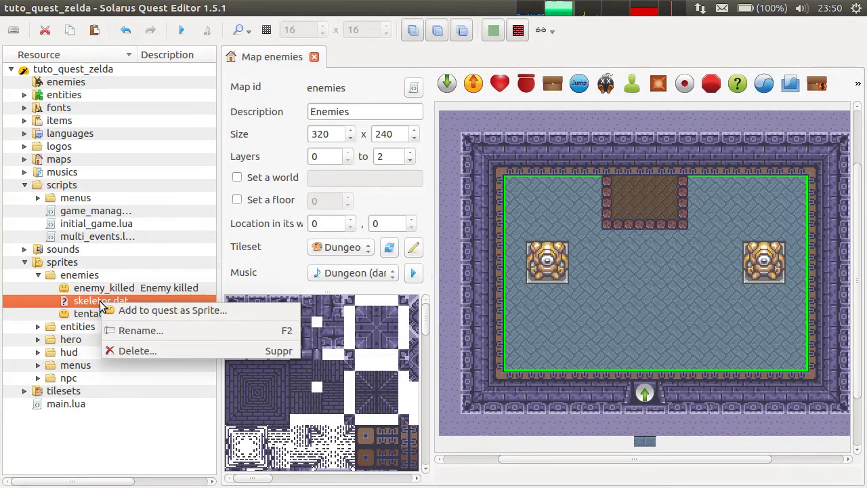
click(67, 299)
right_click(114, 300)
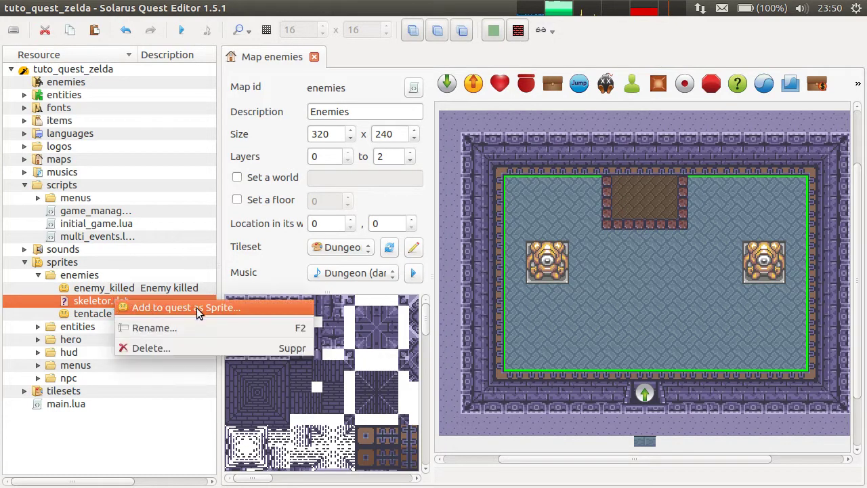
click(199, 310)
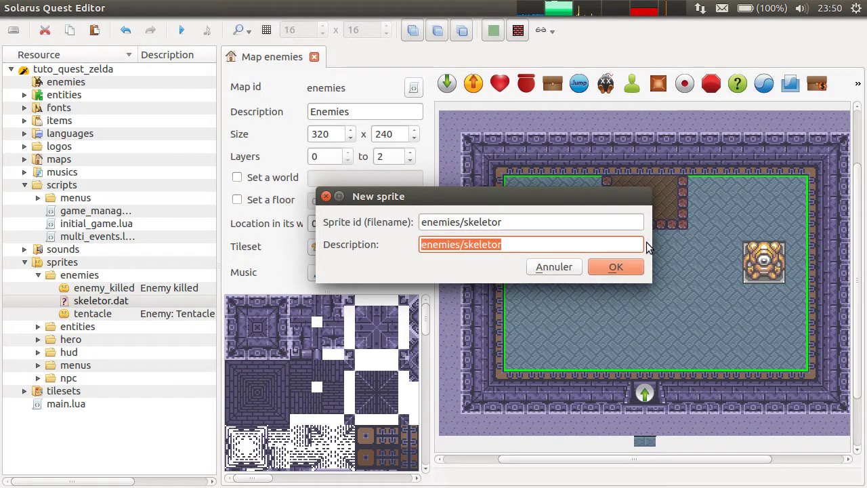
text(Skel)
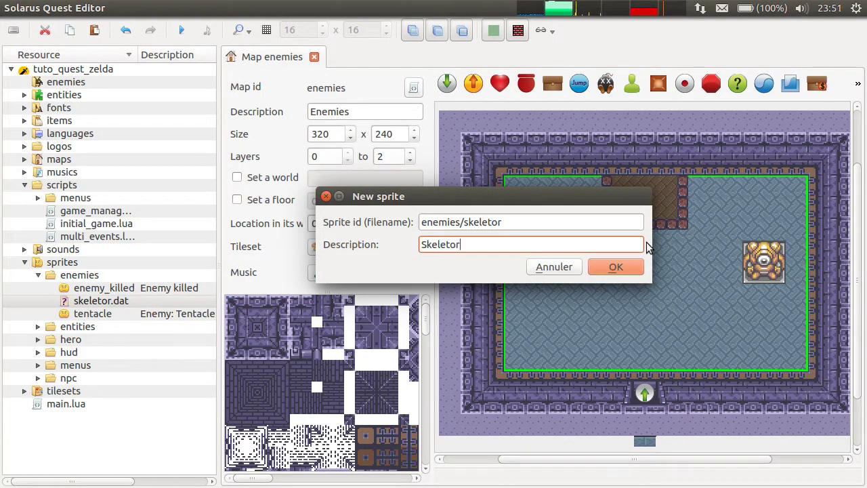
text(etor)
key(Return)
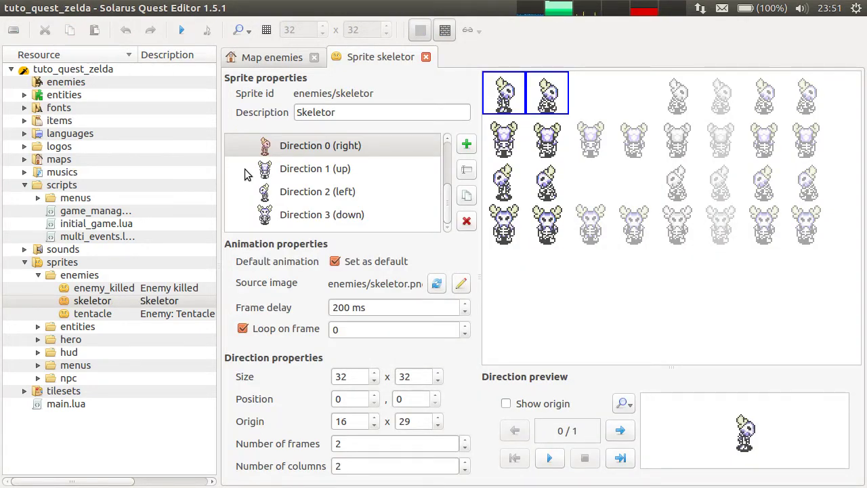
scroll(304, 198, up, 2)
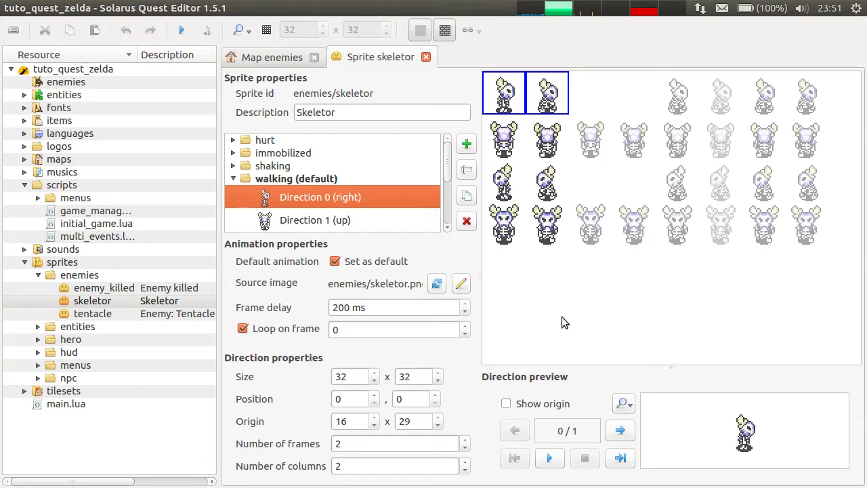
click(233, 178)
click(275, 143)
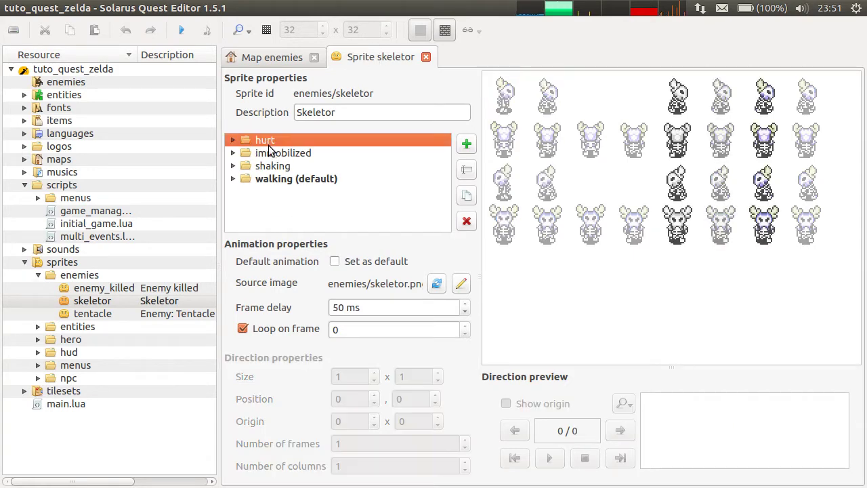
click(283, 170)
click(292, 178)
click(299, 153)
click(290, 178)
click(290, 165)
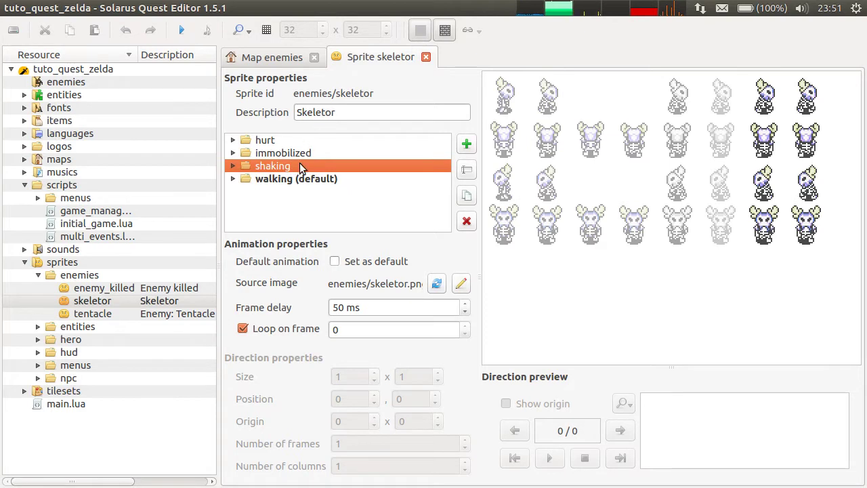
click(320, 179)
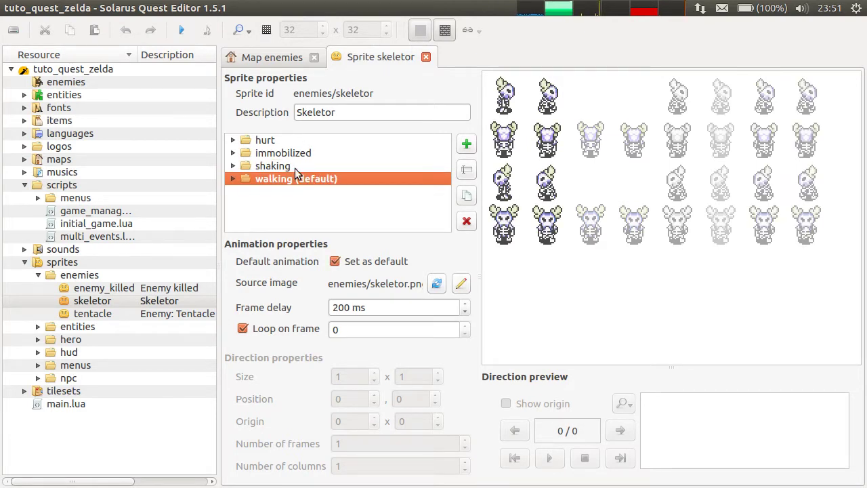
click(292, 167)
click(274, 140)
click(271, 152)
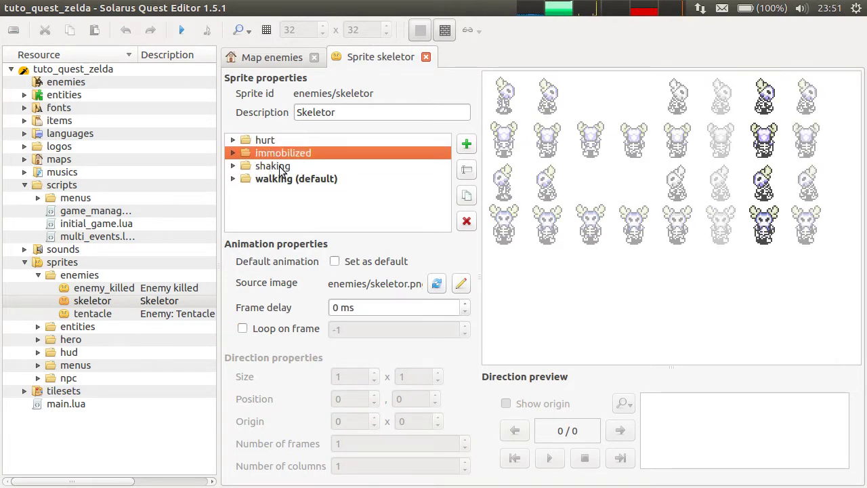
click(297, 144)
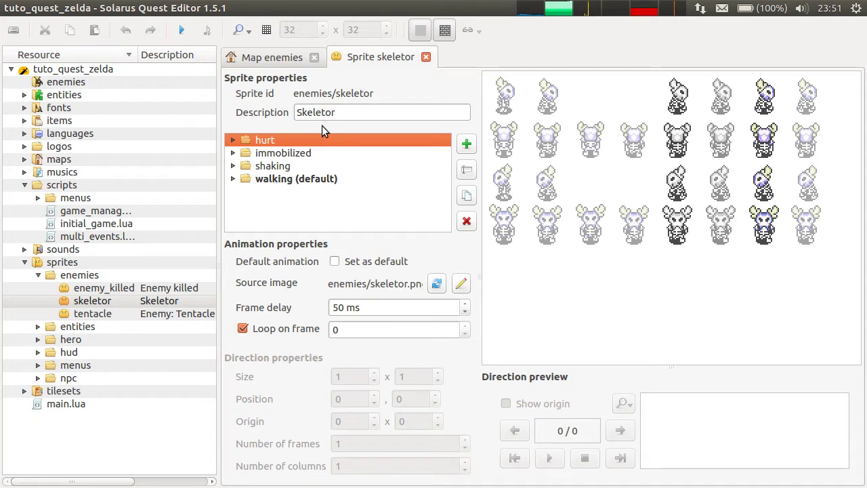
click(315, 178)
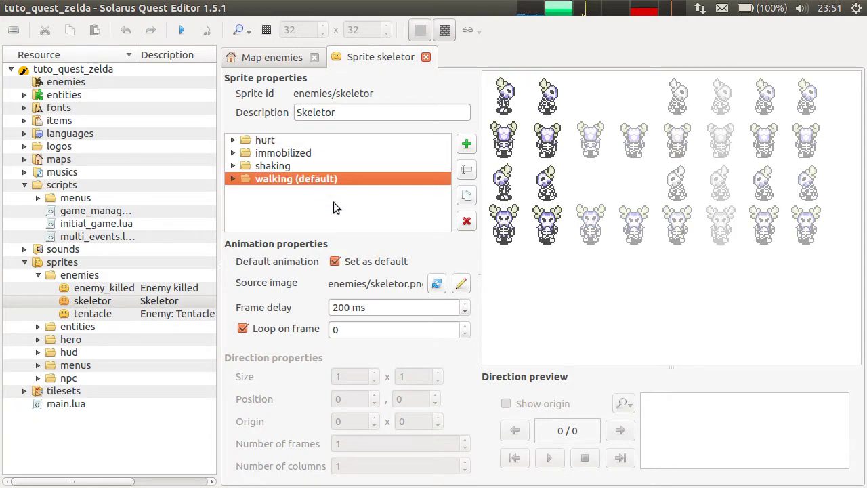
click(248, 143)
click(278, 179)
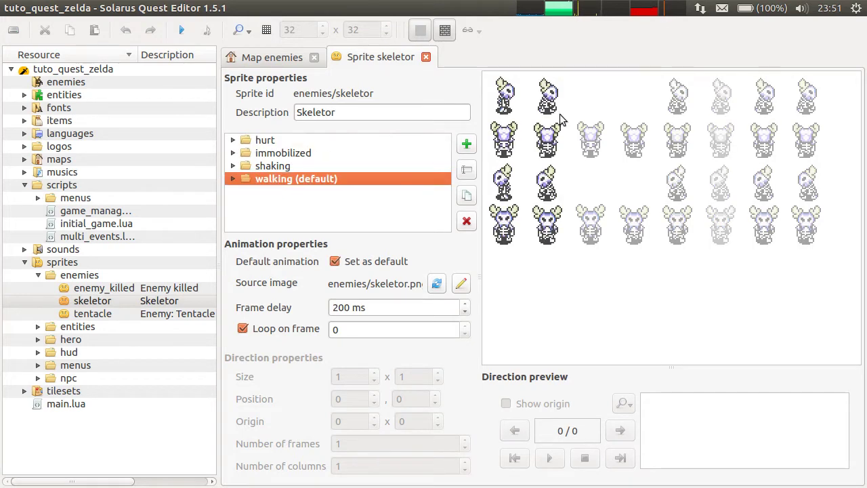
click(547, 227)
click(549, 458)
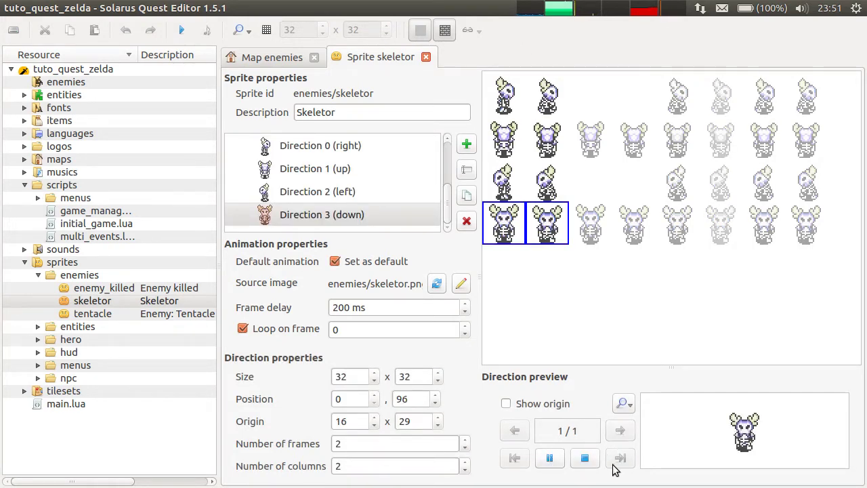
click(585, 458)
scroll(261, 146, up, 2)
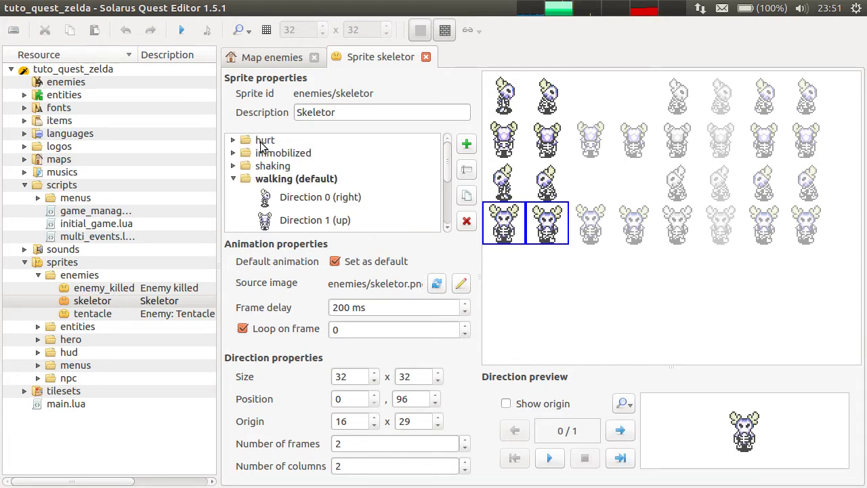
click(233, 179)
click(233, 140)
click(273, 158)
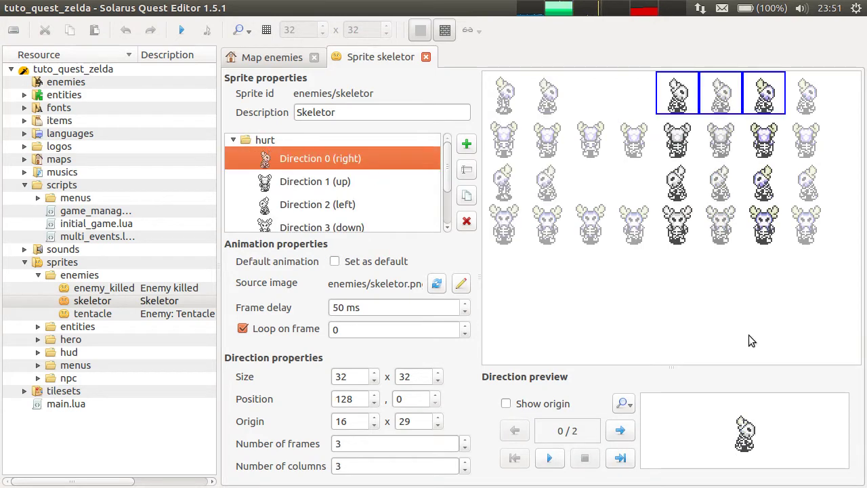
click(550, 458)
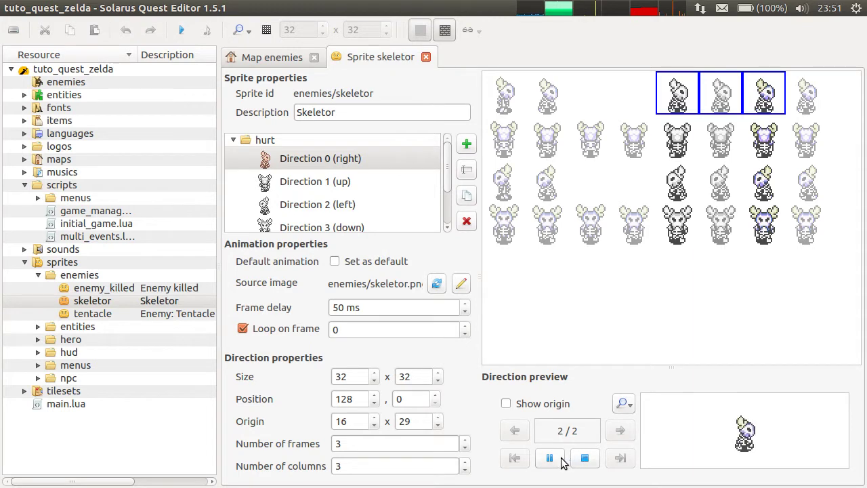
click(585, 458)
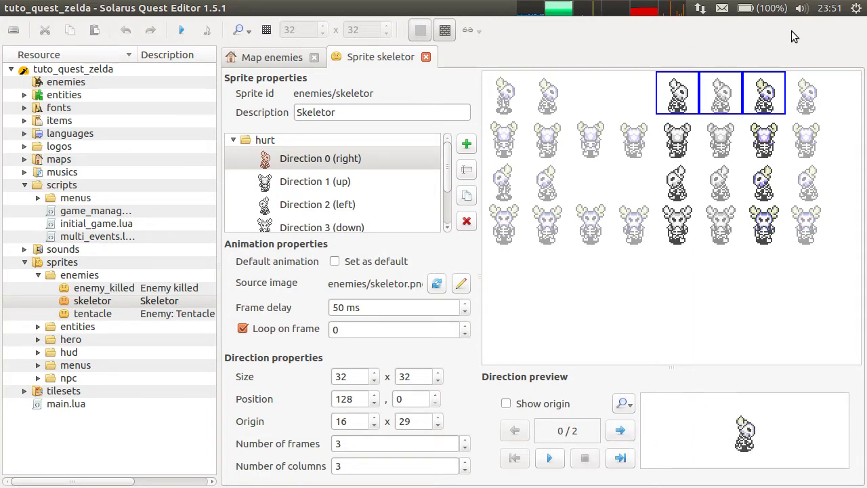
click(234, 140)
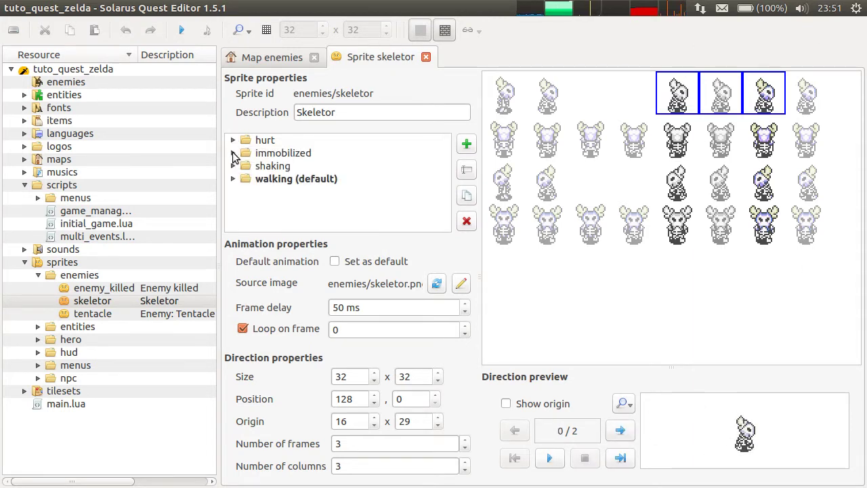
click(234, 153)
click(298, 172)
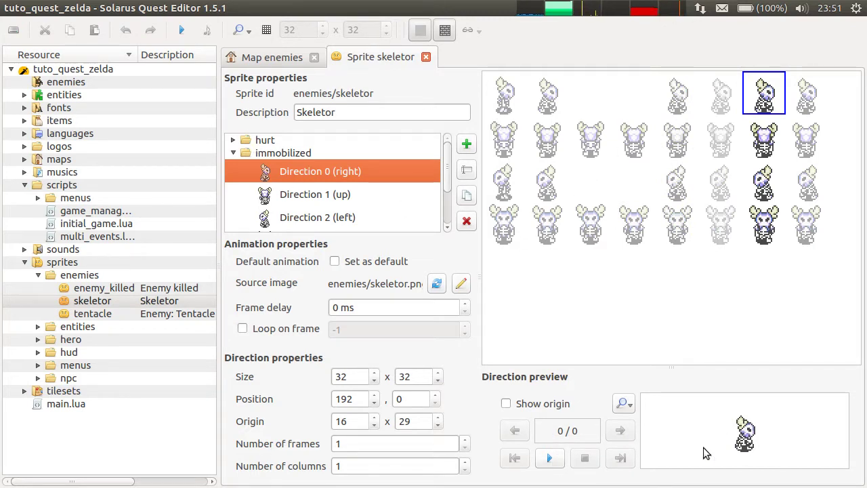
click(551, 459)
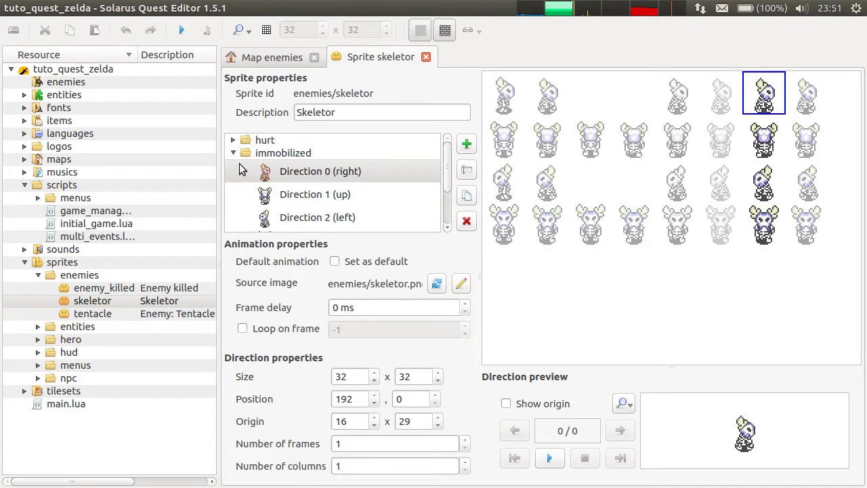
click(233, 153)
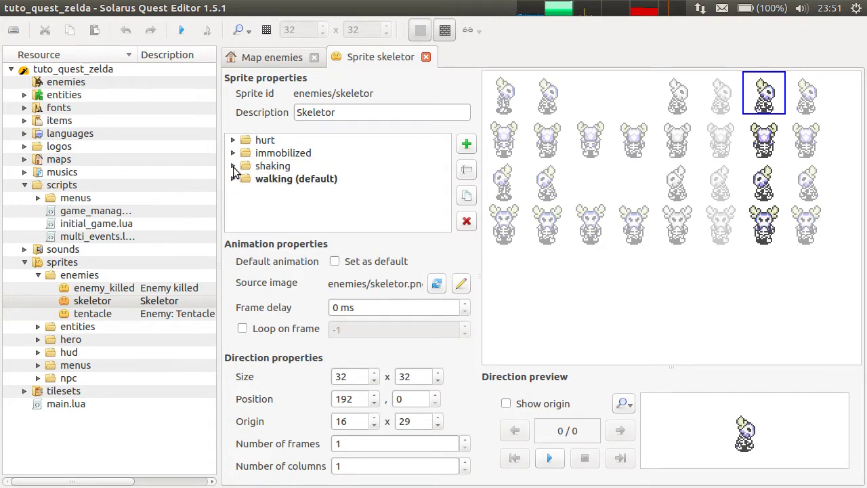
Play and stop the preview of the shaking animation's right direction, then fold it.
click(233, 166)
click(284, 184)
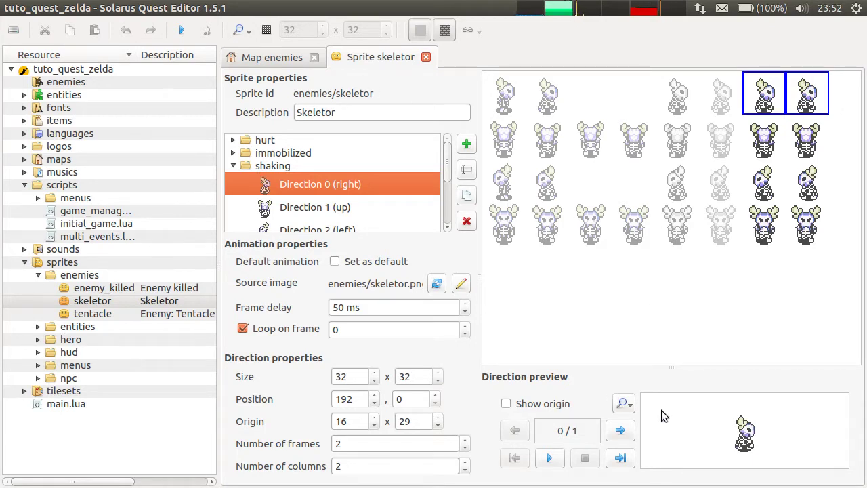
click(551, 458)
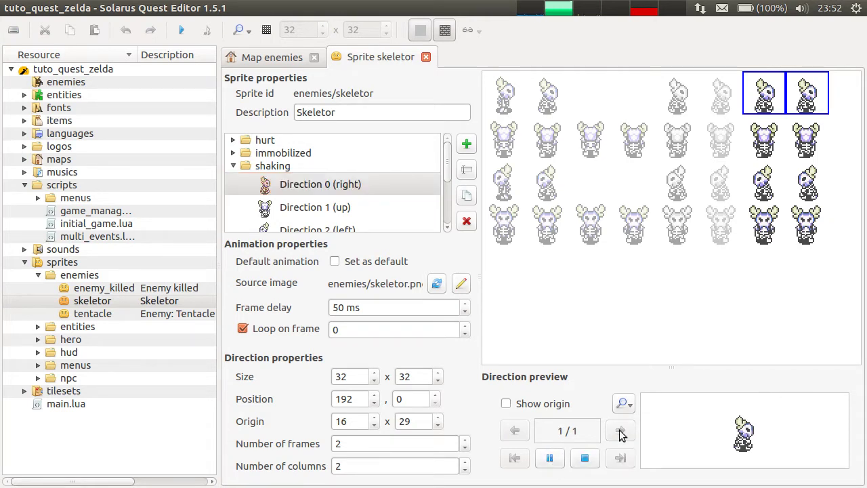
click(585, 455)
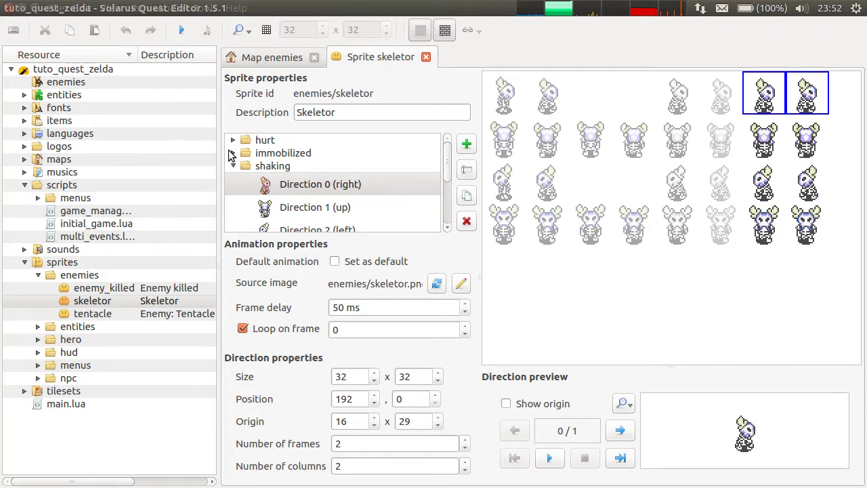
click(338, 177)
click(234, 166)
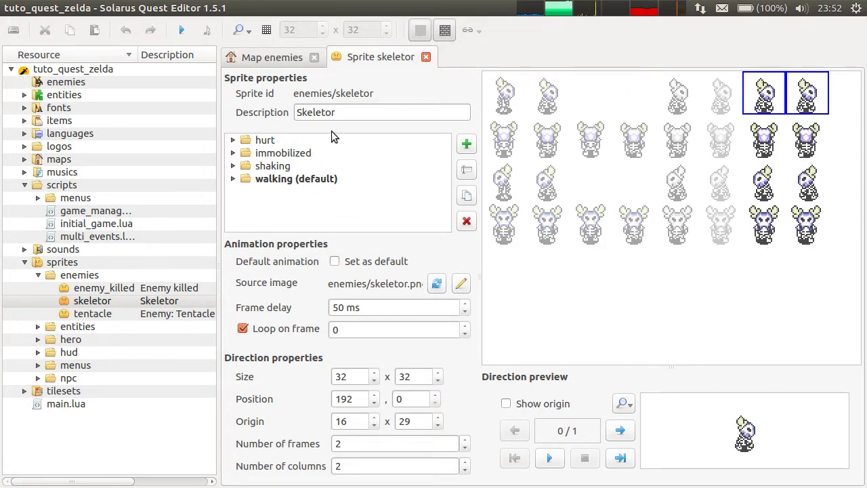
Compare the shaking, immobilized and hurt animations; hurt uses a 50 ms frame delay.
click(597, 270)
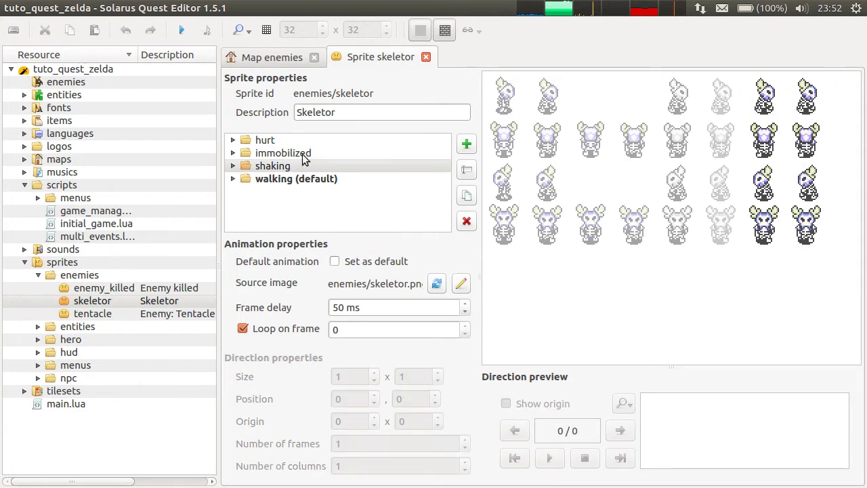
click(275, 153)
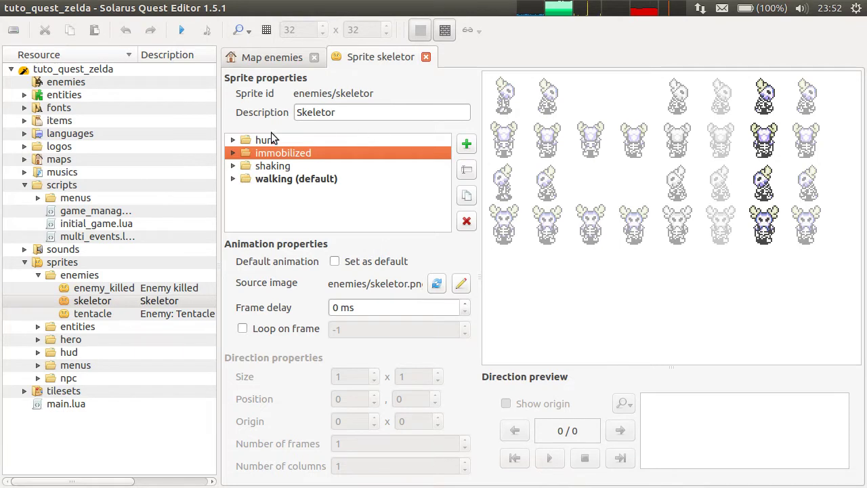
click(316, 141)
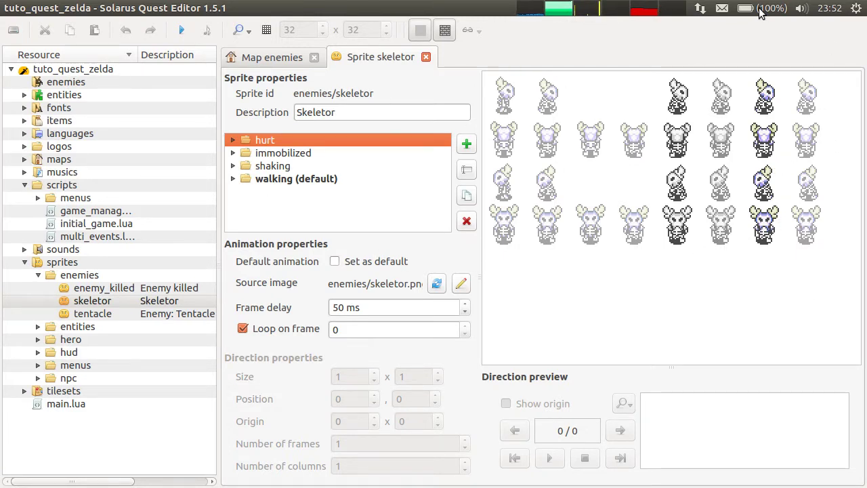
Glance at the enemies map, then expand sprites > npc and scroll down to zelda.
click(282, 58)
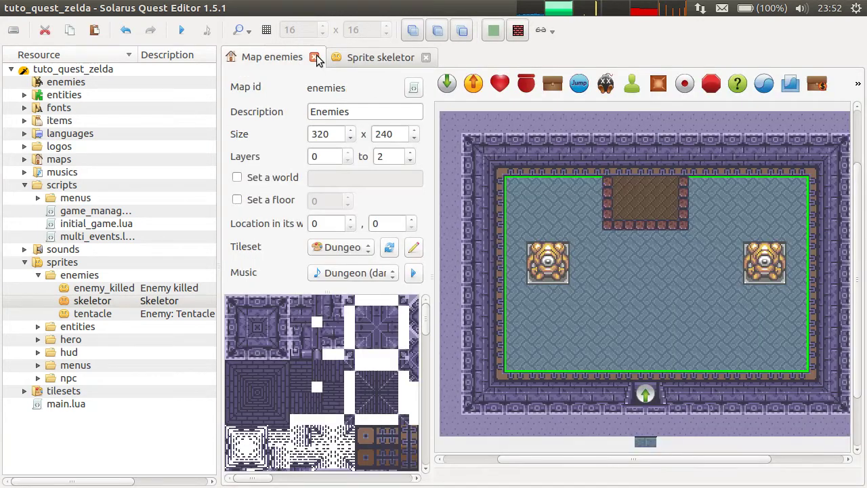
click(366, 57)
click(269, 140)
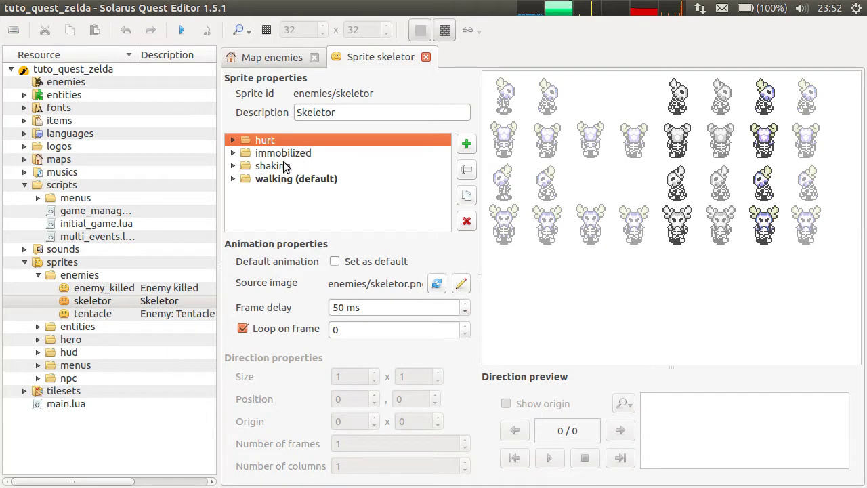
click(268, 58)
click(387, 58)
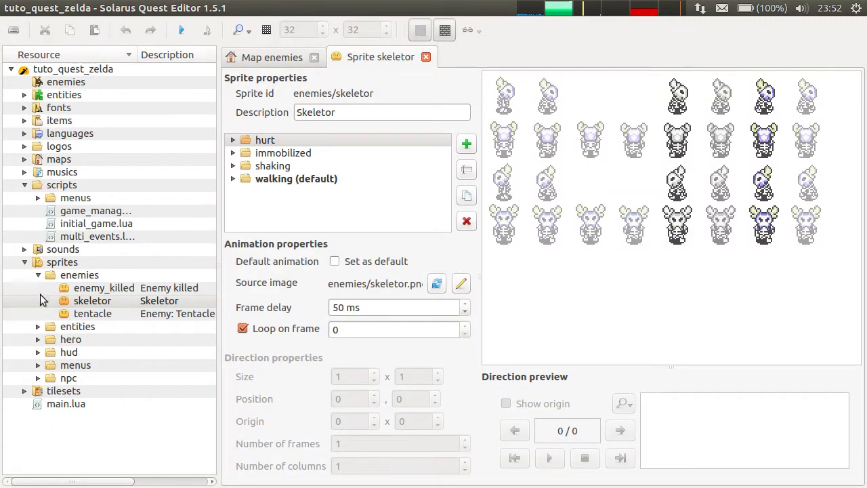
click(38, 378)
scroll(83, 279, down, 15)
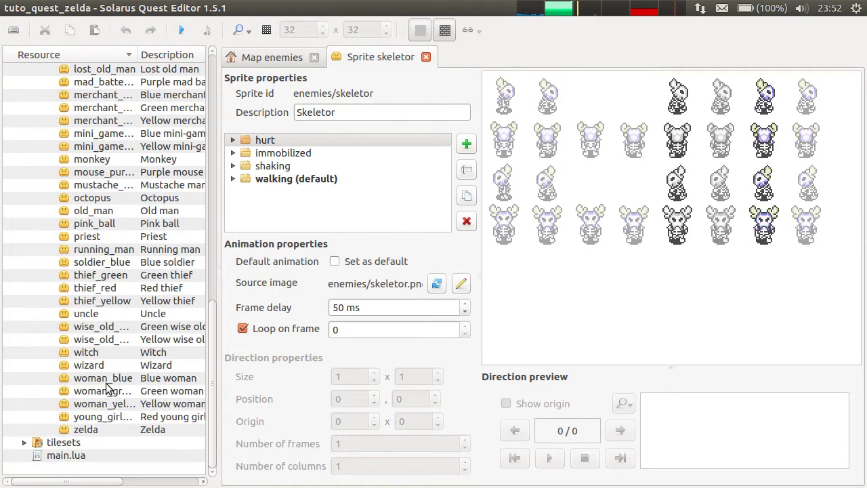
double_click(107, 380)
scroll(281, 158, up, 1)
click(281, 158)
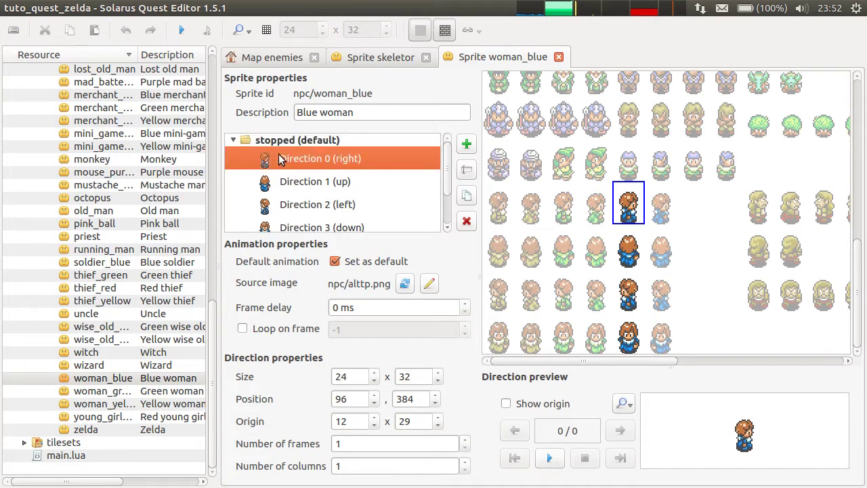
click(232, 140)
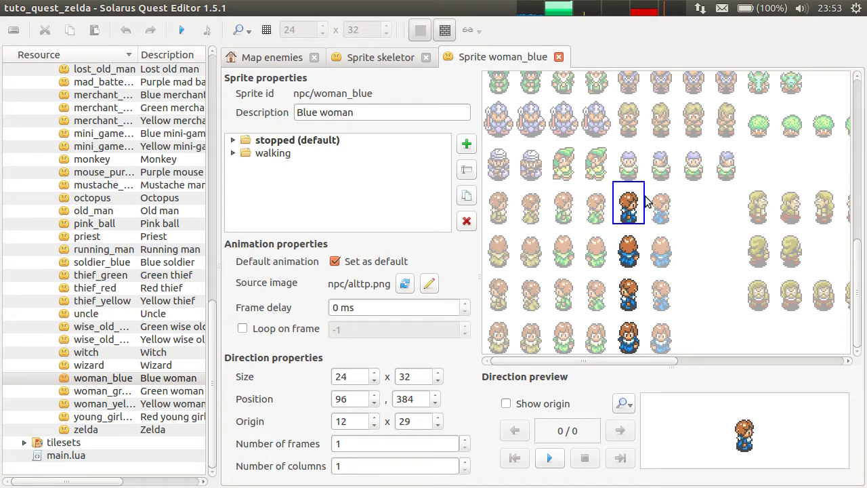
click(298, 154)
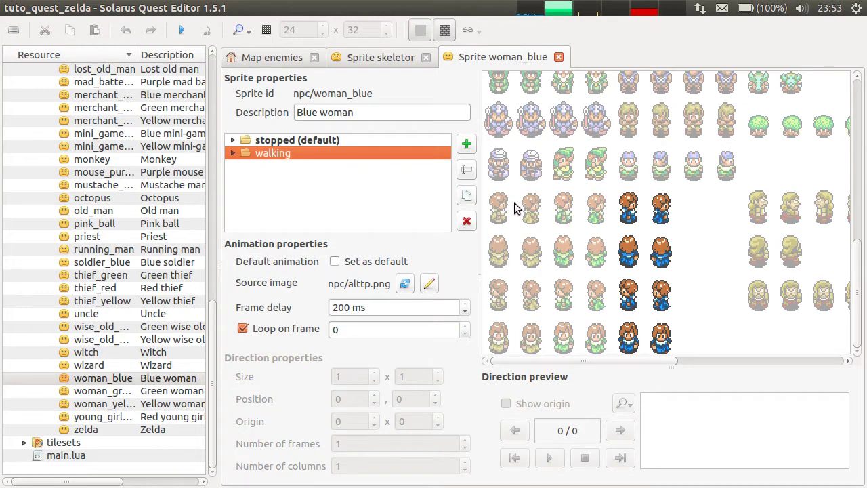
click(559, 57)
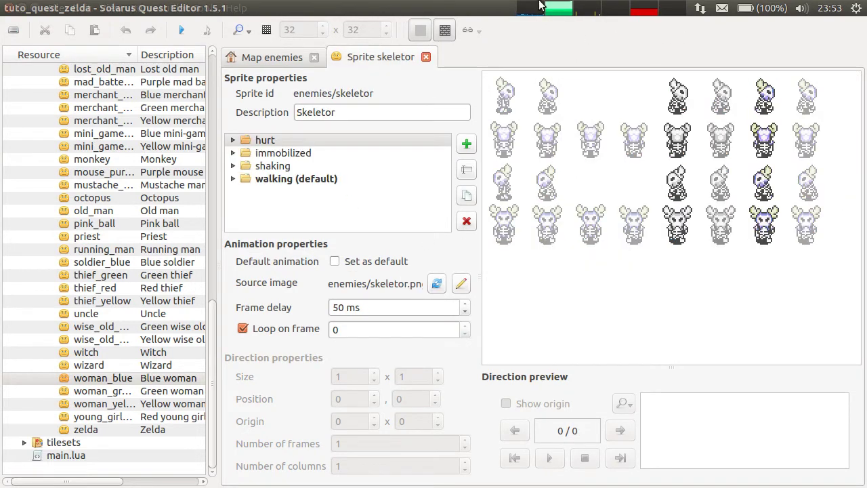
Scroll the resource tree up, collapse the npc folder and close the Sprite skeletor tab.
click(359, 219)
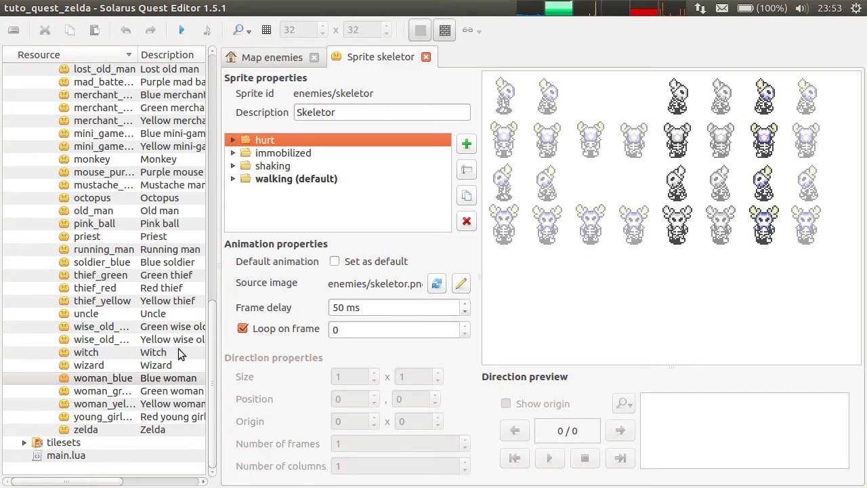
drag(211, 329, 209, 96)
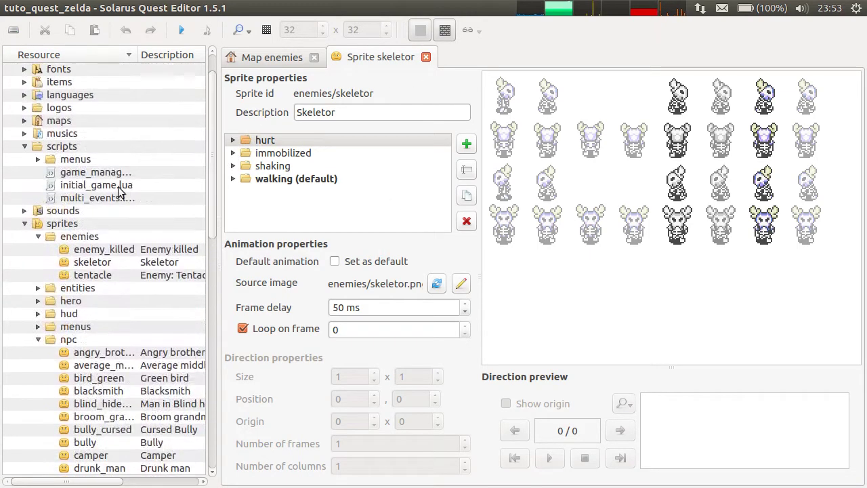
scroll(112, 290, up, 1)
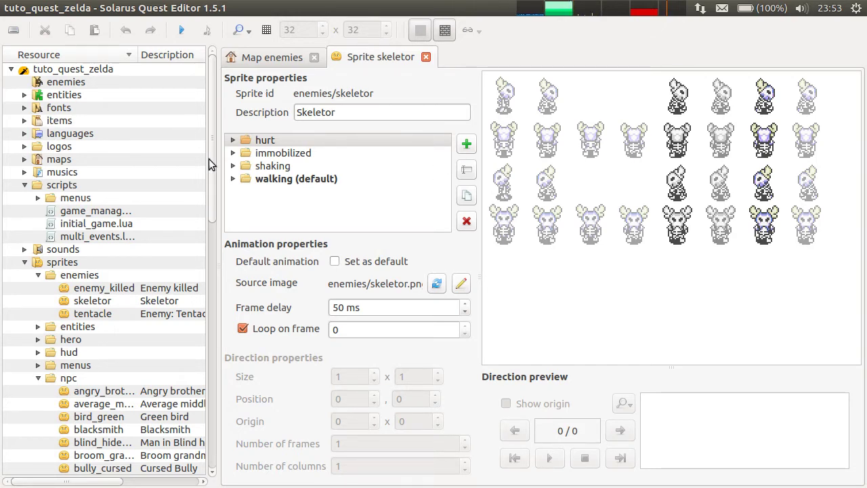
scroll(142, 359, down, 8)
scroll(42, 288, up, 6)
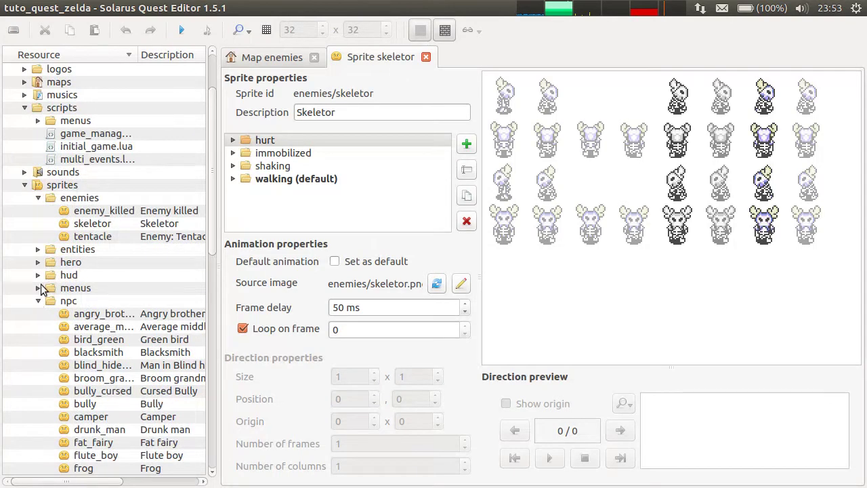
click(38, 301)
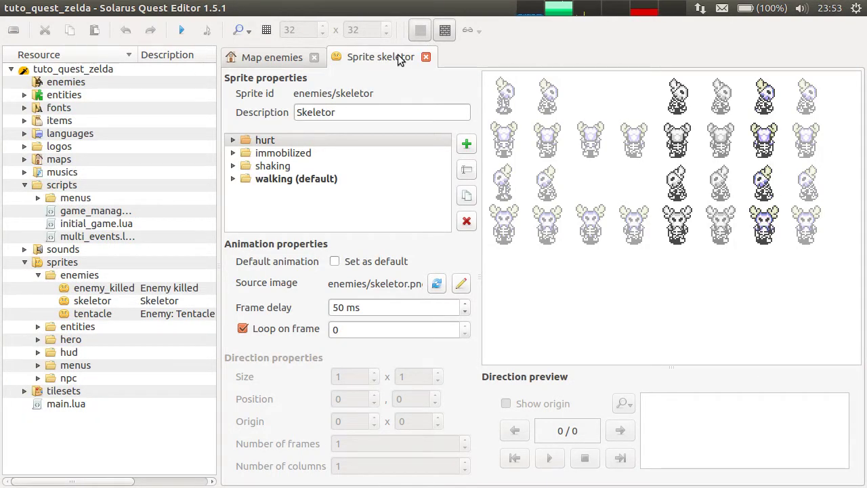
click(425, 57)
Create a new enemy breed with id 'skeletor' and description 'Skeletor' in the enemies folder.
right_click(70, 82)
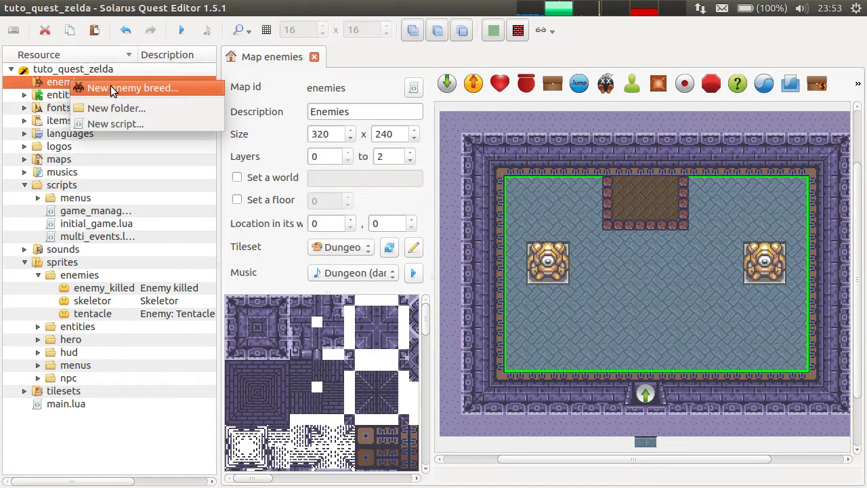
click(188, 87)
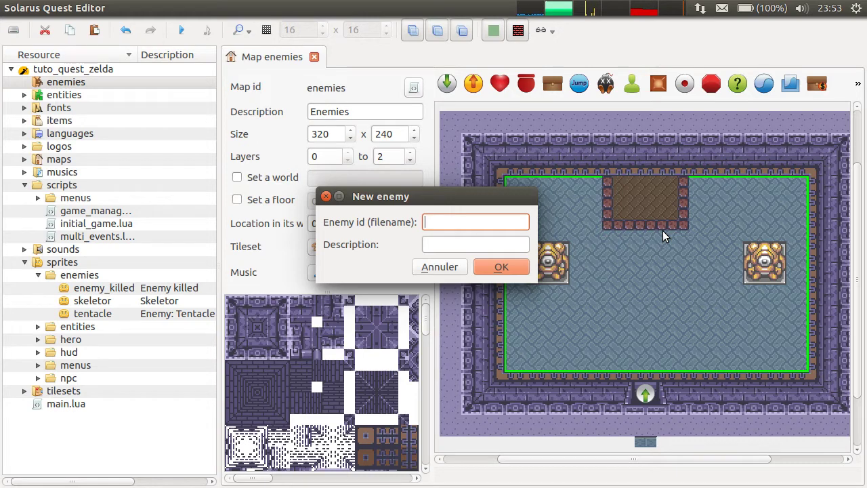
text(skeletor)
key(Tab)
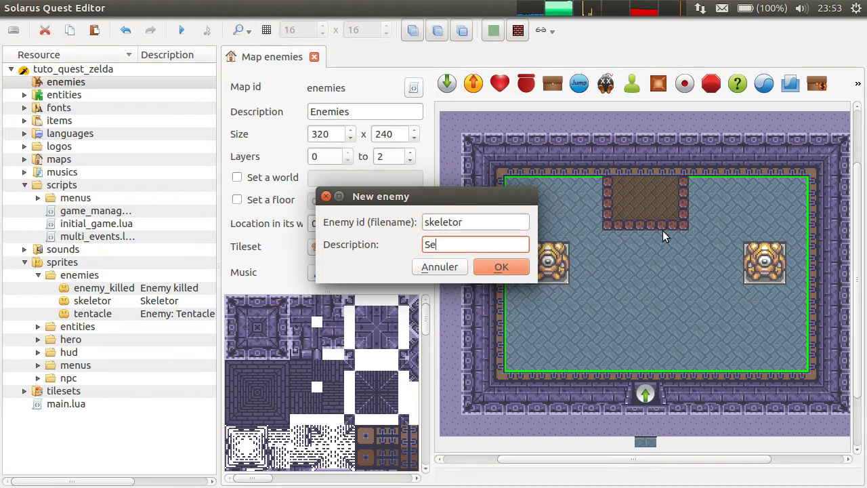
text(Skeletor)
key(Return)
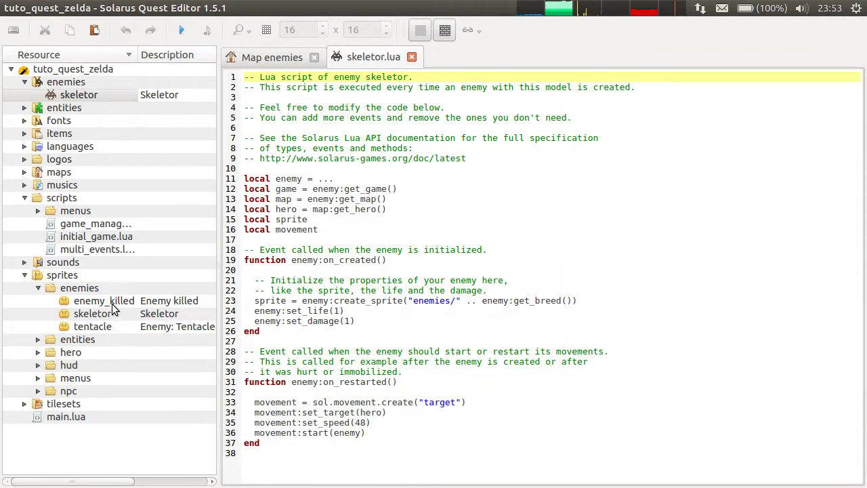
Browse the sprites/enemies folder to the skeletor sprite in the resource tree.
click(92, 314)
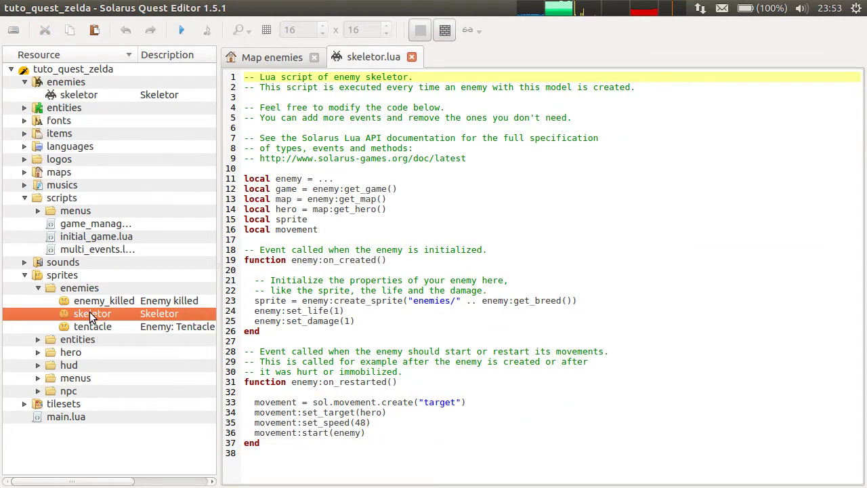
click(66, 276)
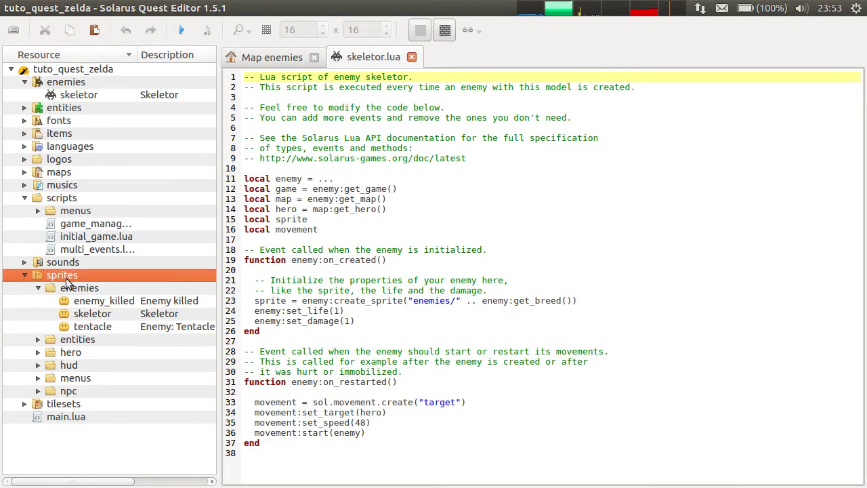
click(72, 289)
click(80, 316)
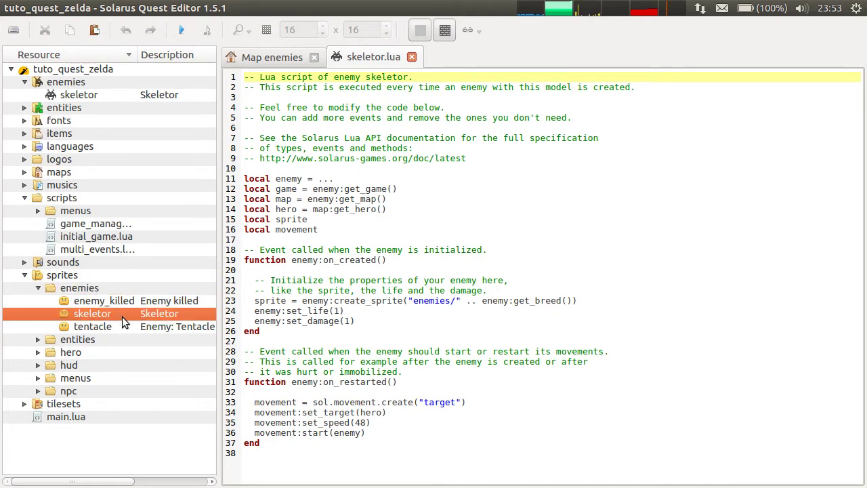
click(86, 95)
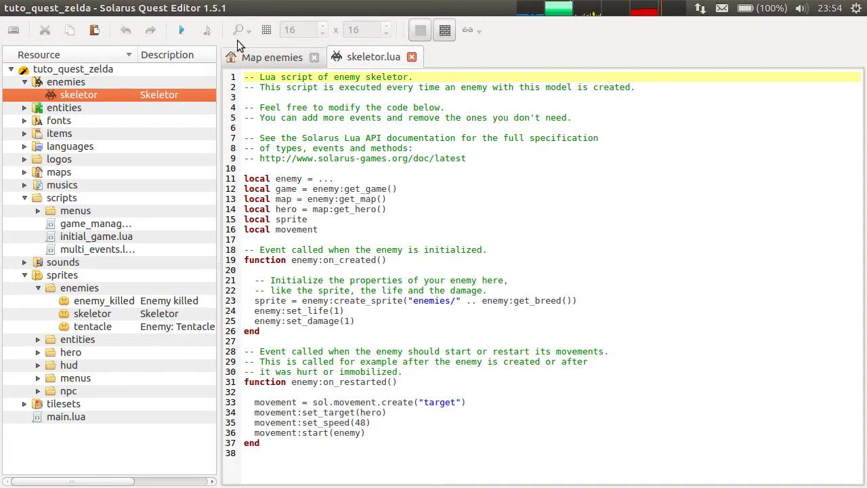
Select the whole skeleton script to review it, then deselect and scroll back up.
click(653, 204)
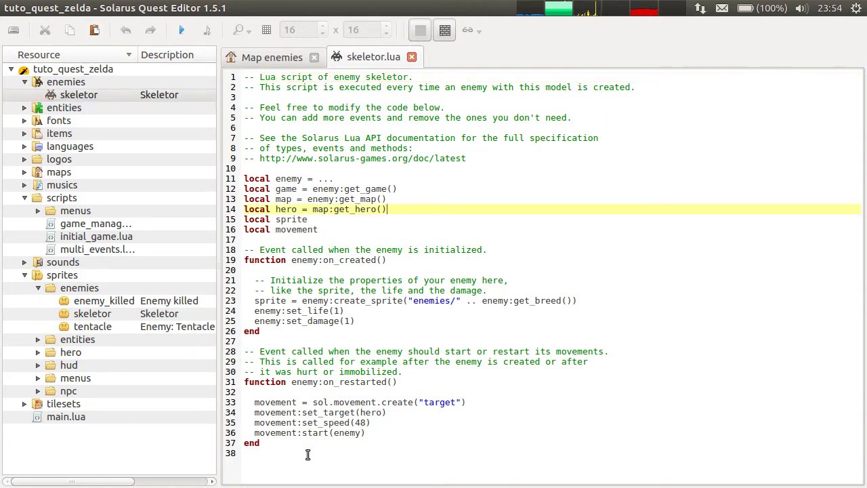
drag(387, 480, 226, 63)
click(610, 259)
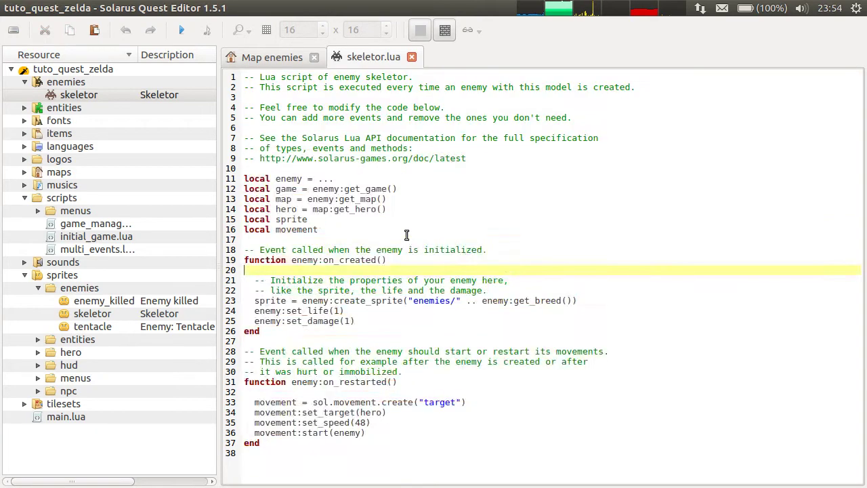
click(635, 233)
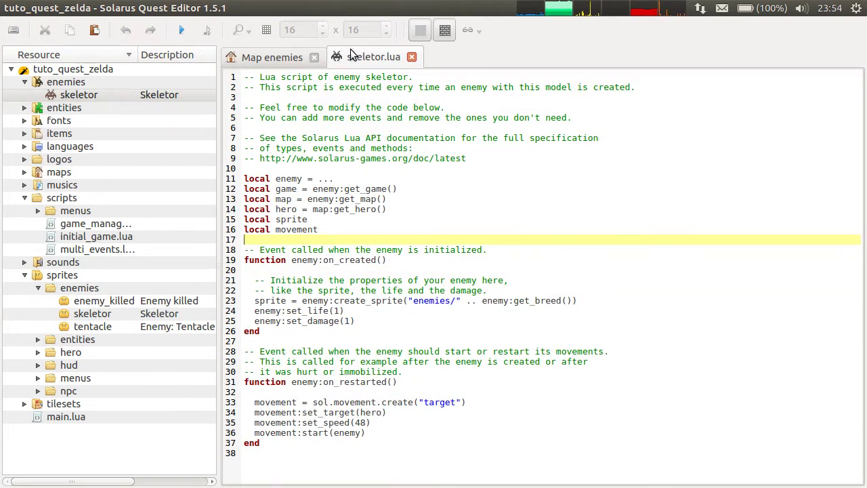
scroll(366, 62, up, 1)
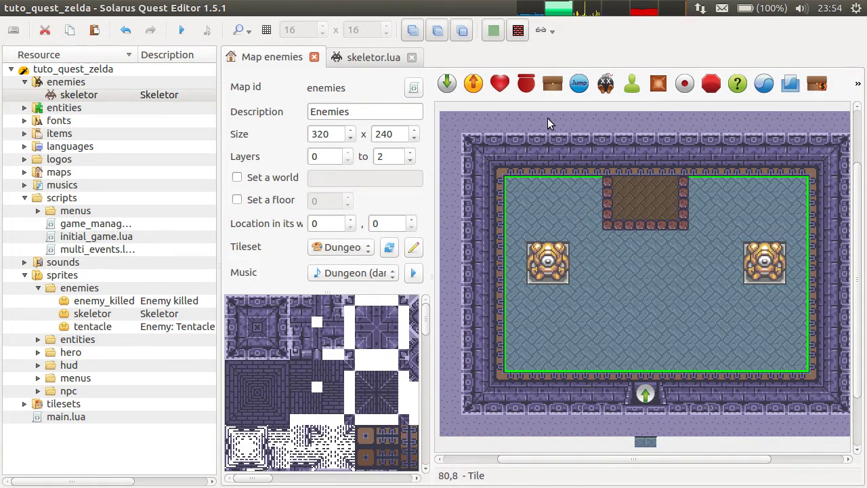
Review the line 2 comment in skeleton.lua, then return to the enemies map.
click(397, 61)
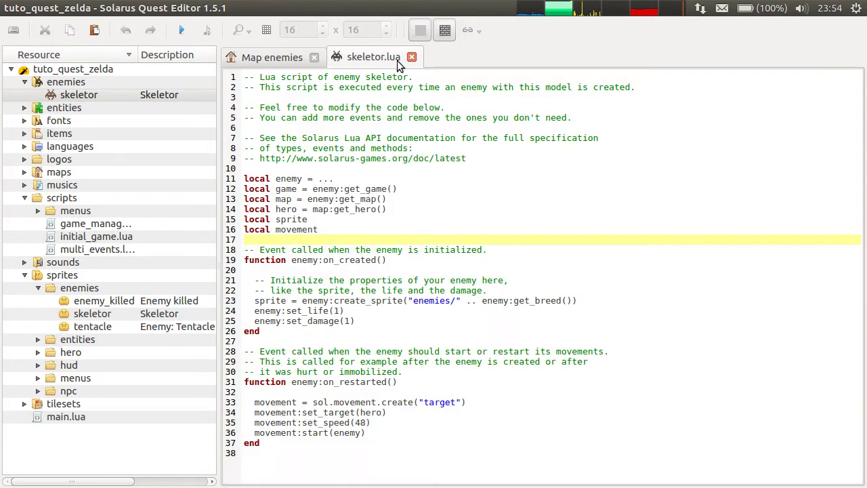
click(539, 219)
drag(260, 86, 620, 87)
click(658, 87)
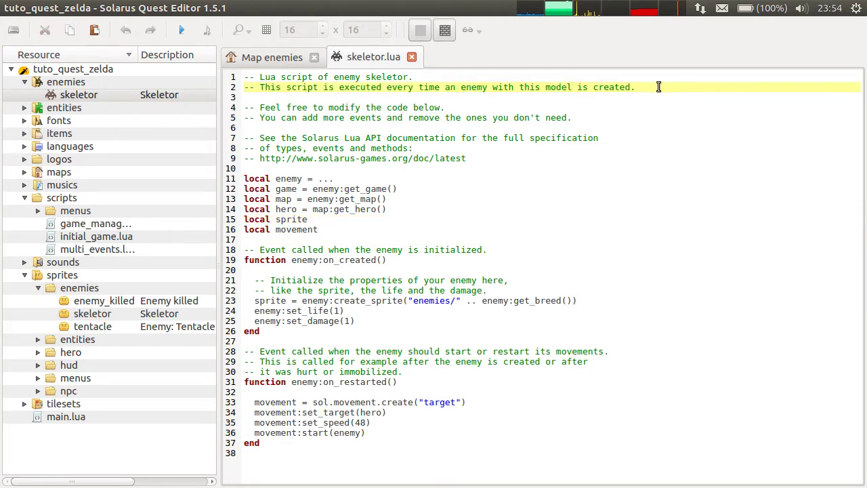
click(272, 57)
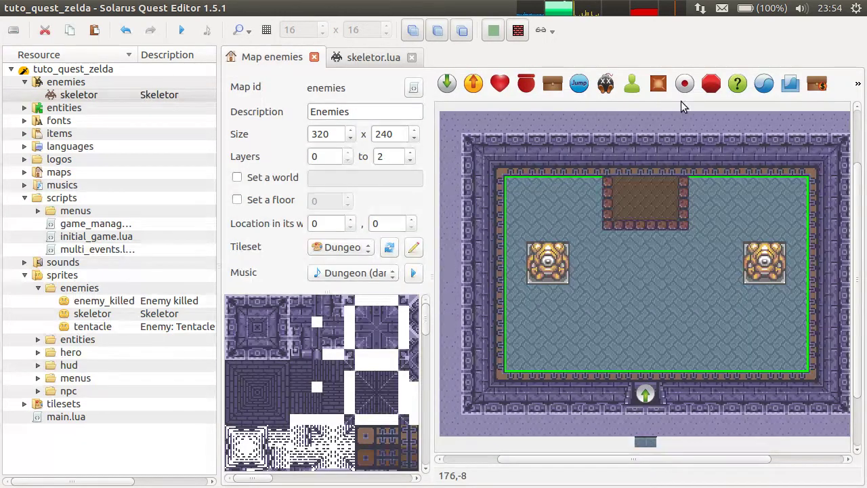
Place an enemy in the room centre and set its direction to Down.
click(607, 84)
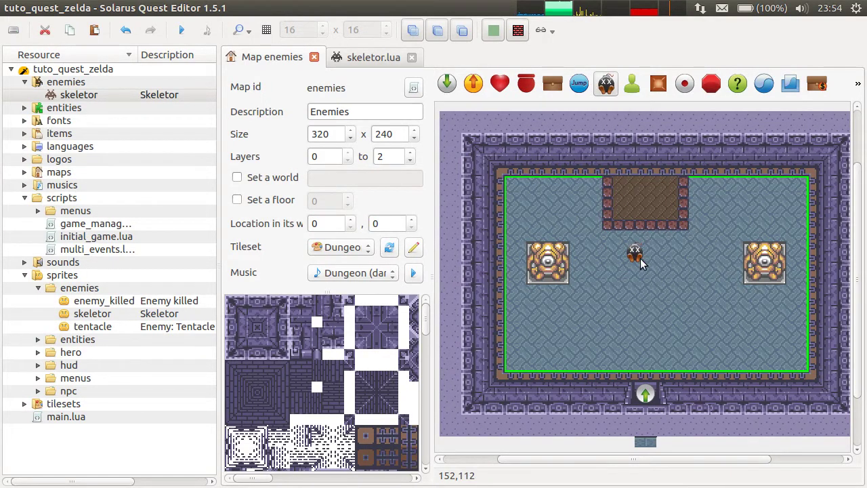
click(638, 259)
double_click(637, 255)
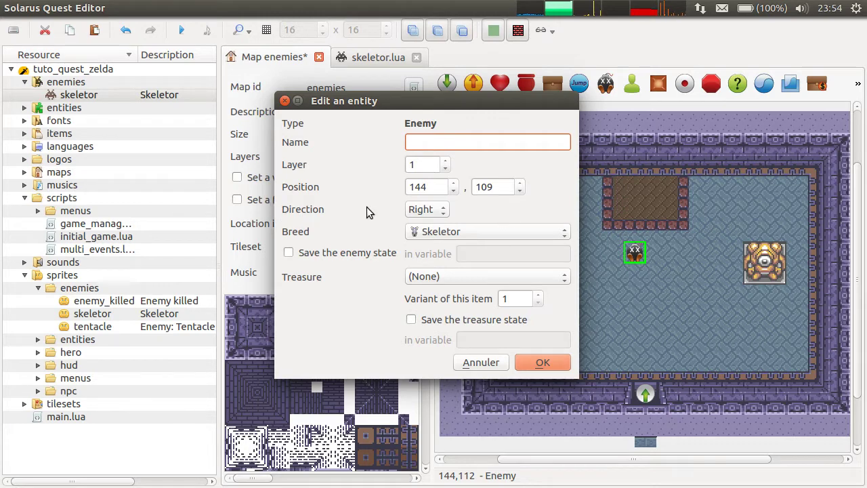
click(439, 210)
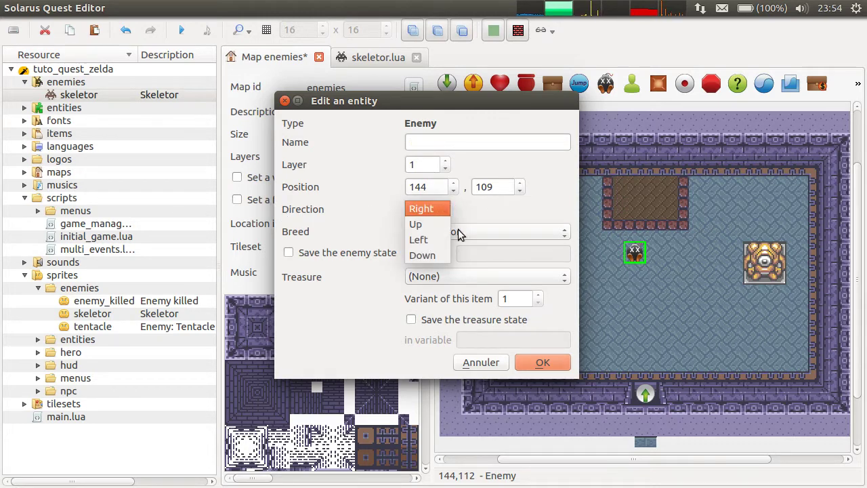
click(424, 255)
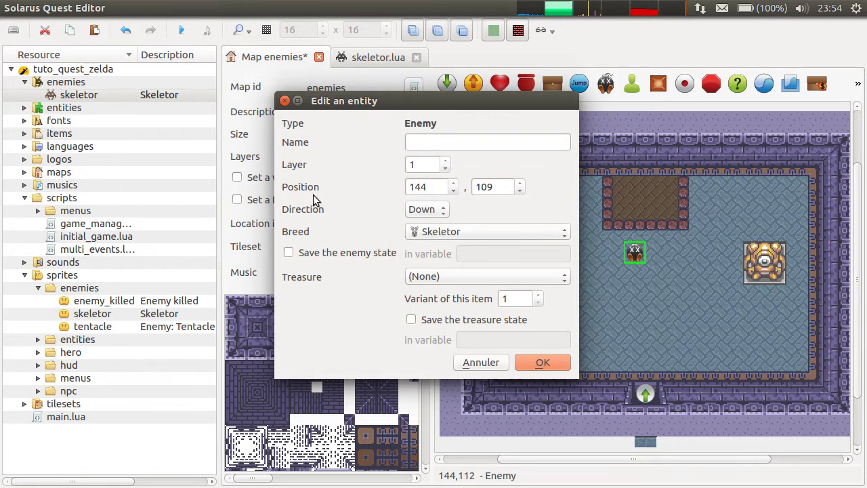
Keep Skeletor as the enemy's breed and leave its state unsaved.
click(488, 230)
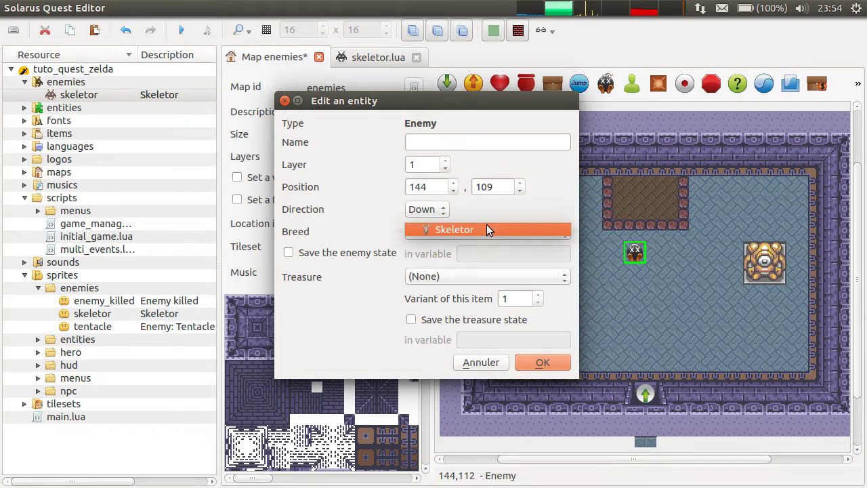
click(302, 230)
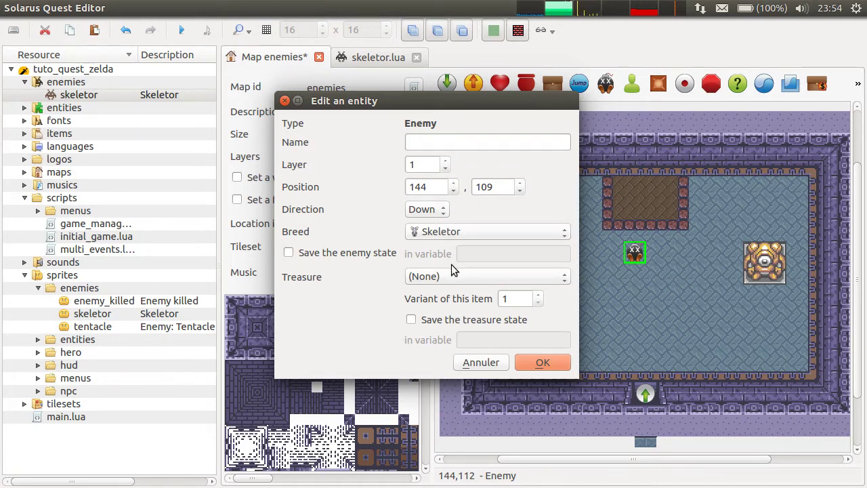
click(459, 230)
click(460, 230)
click(288, 253)
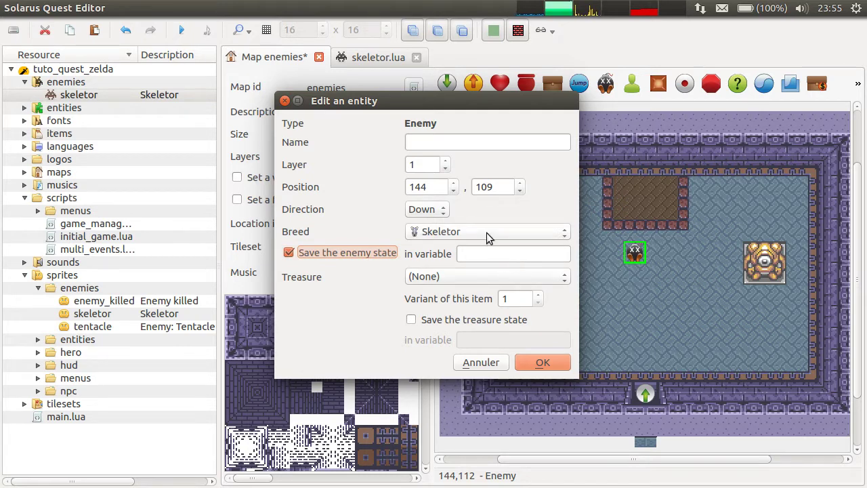
click(509, 254)
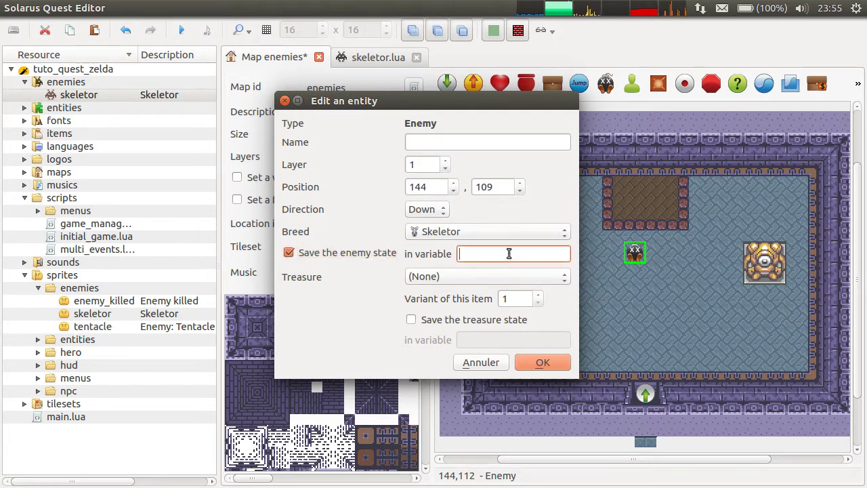
click(343, 251)
Give the Skeletor enemy a Heart treasure, keeping enemy state saving off.
drag(453, 97, 393, 84)
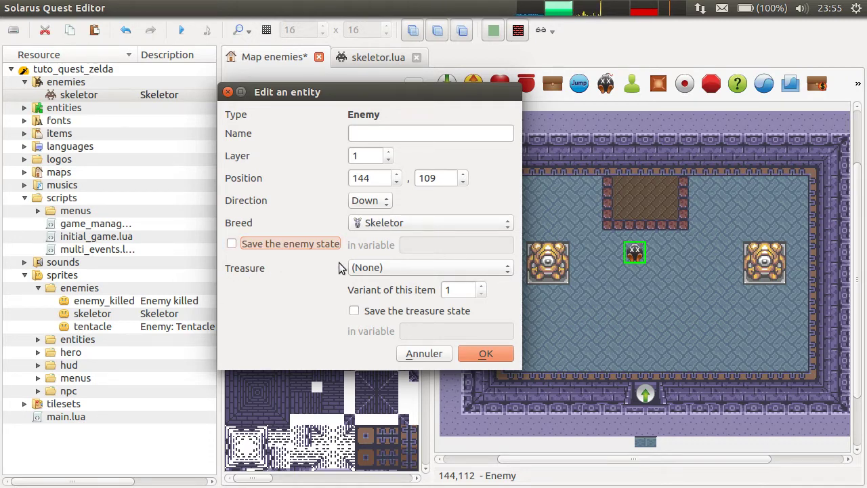
click(306, 249)
click(306, 250)
click(400, 271)
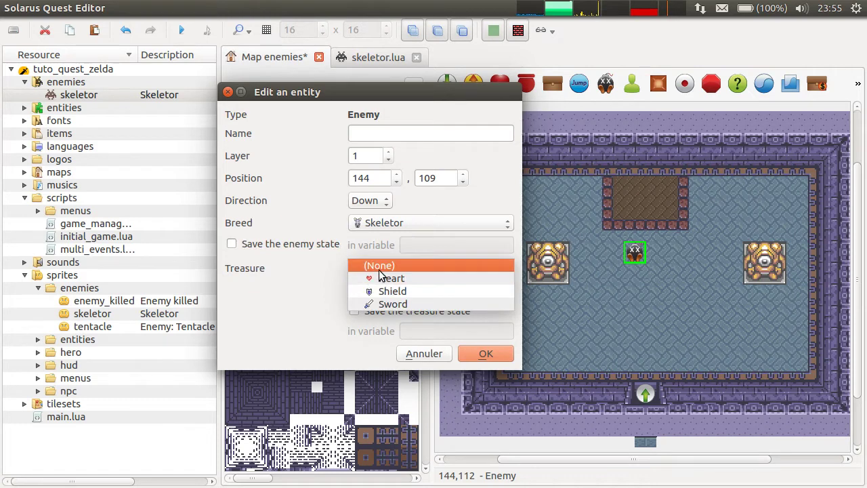
click(423, 278)
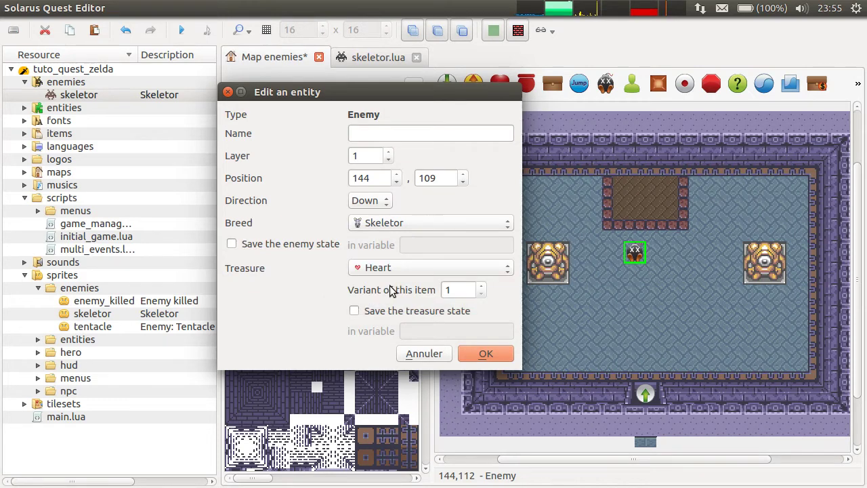
Leave the Heart treasure's state unsaved and confirm the enemy properties.
click(420, 311)
click(464, 332)
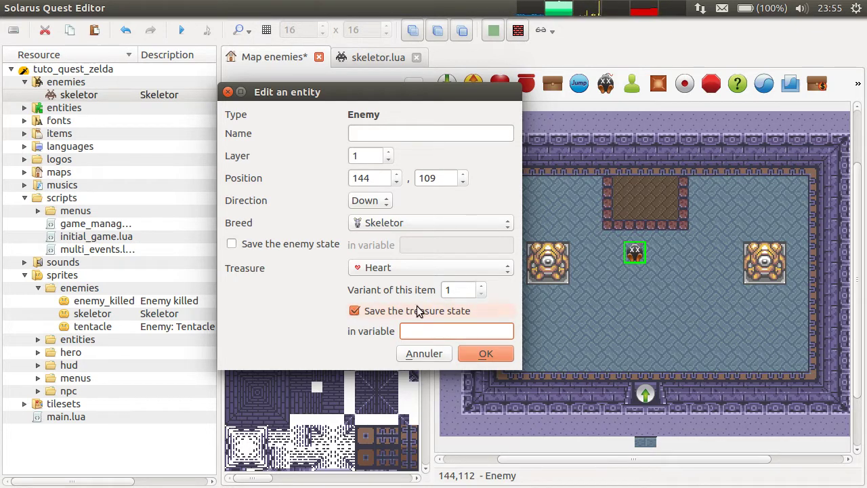
click(408, 262)
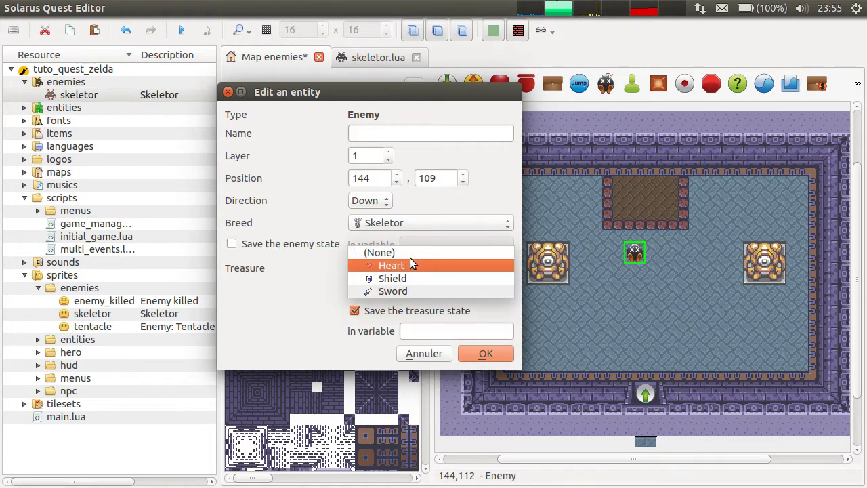
click(283, 285)
click(425, 313)
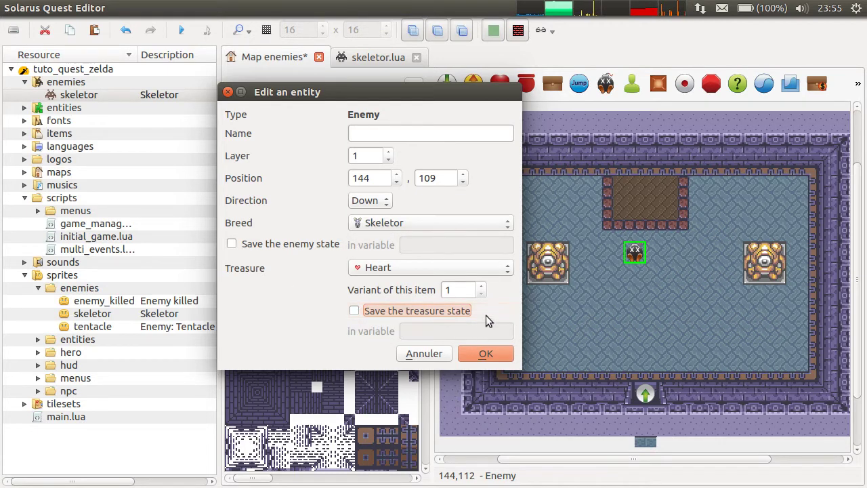
click(486, 353)
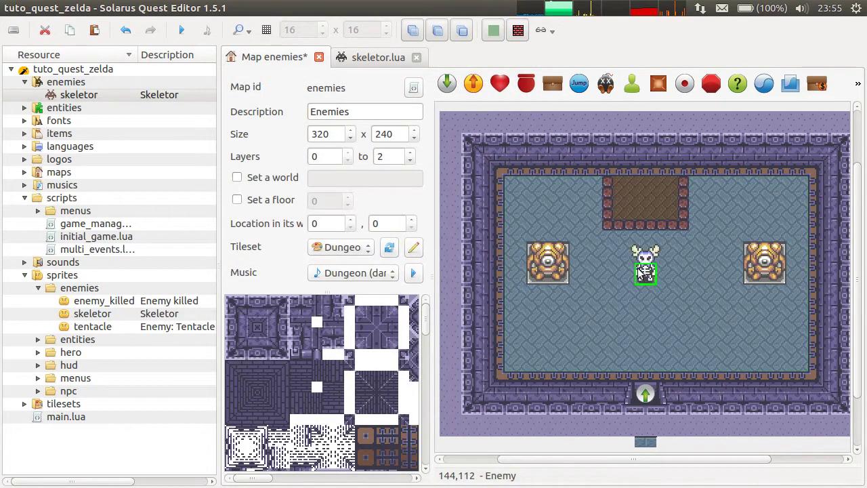
Move the skeleton up one tile, save the enemies map, and return to skeleton.lua.
mouse_move(638, 267)
mouse_down()
mouse_move(657, 263)
mouse_move(648, 261)
mouse_up()
key(ctrl+s)
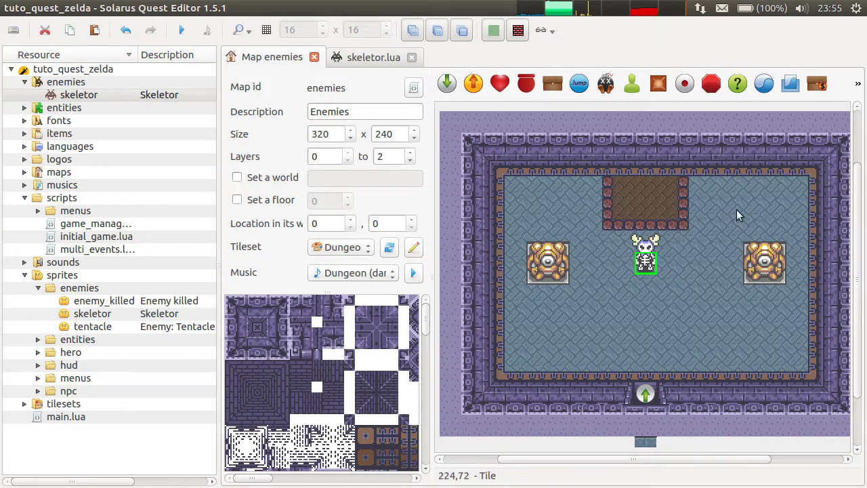
mouse_move(347, 6)
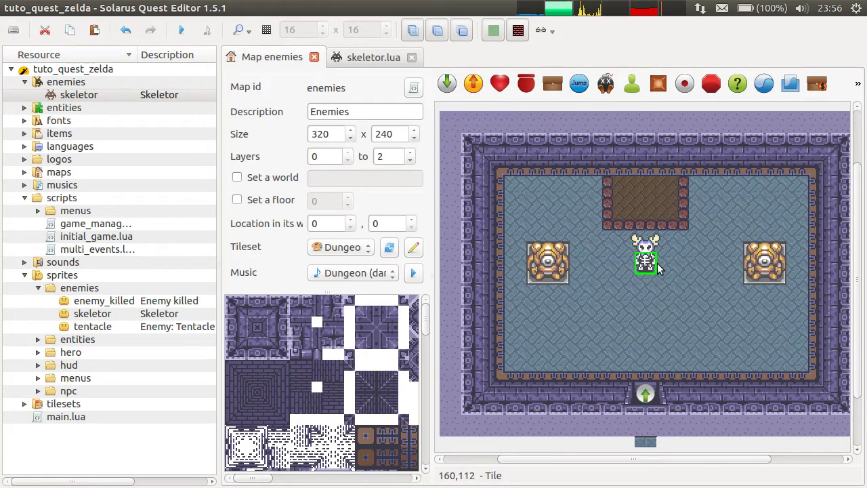
click(373, 57)
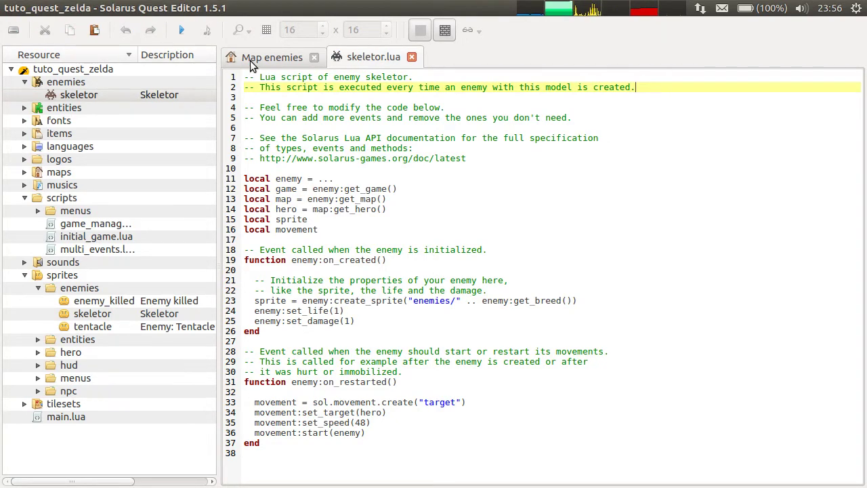
Review skeleton.lua from the line 4 comment through lines 11–37 to on_created.
click(346, 107)
click(349, 147)
drag(251, 173, 258, 453)
click(494, 260)
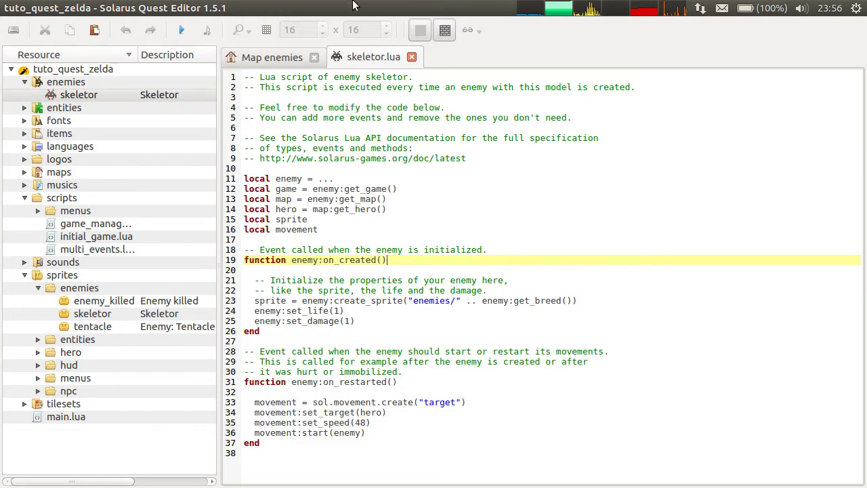
Launch the quest and walk the hero around the room toward the skeleton.
click(182, 29)
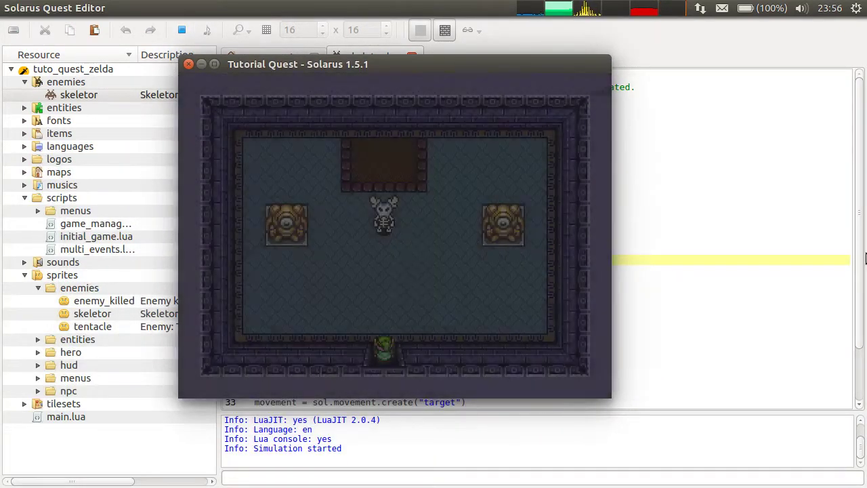
key(Up)
key(Left)
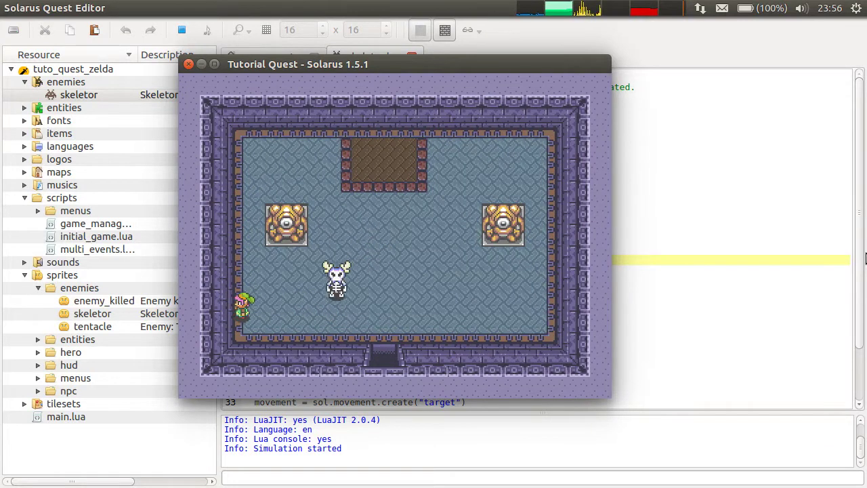
key(Up)
key(Up)
key(Right)
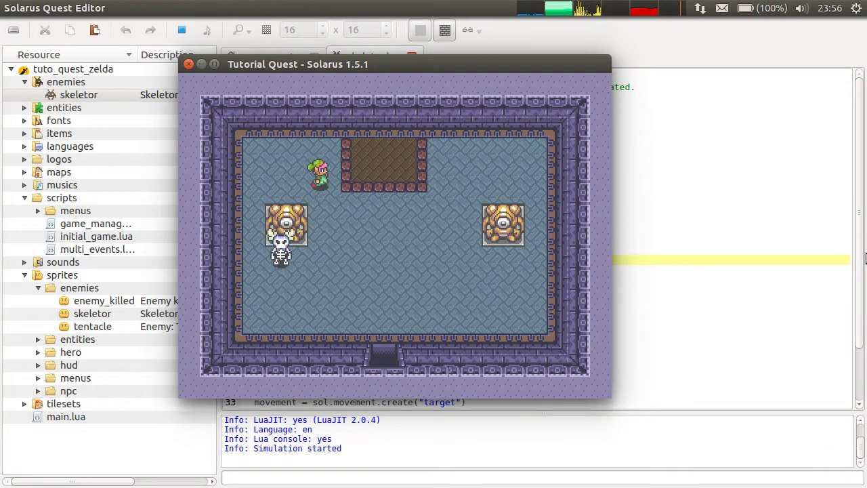
key(Up)
key(Down)
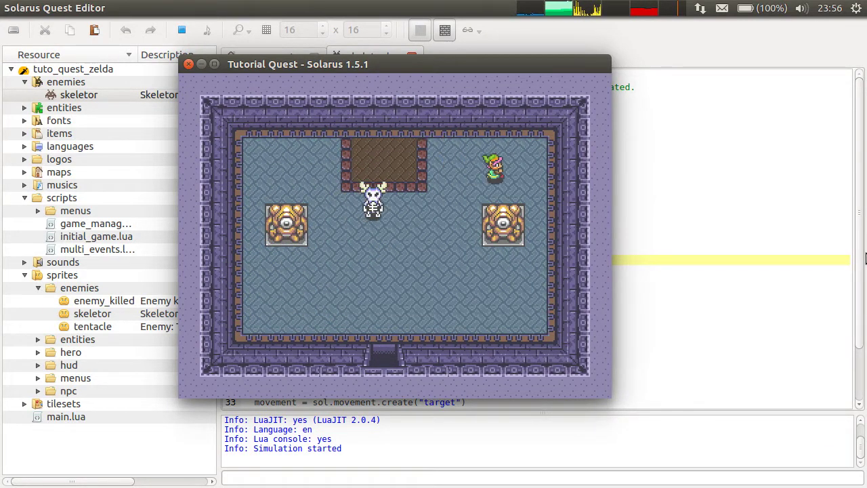
key(Down)
key(Left)
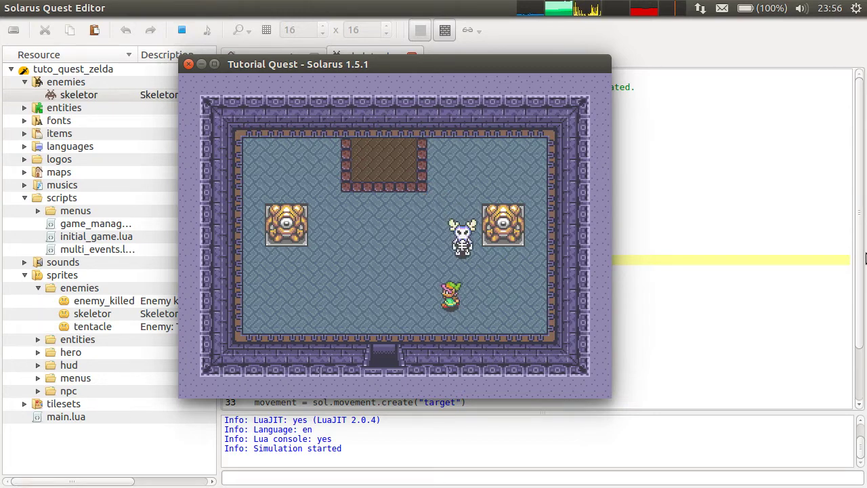
Defeat the skeleton with the sword, collect its heart, and close the game.
key(c)
key(Down)
key(Left)
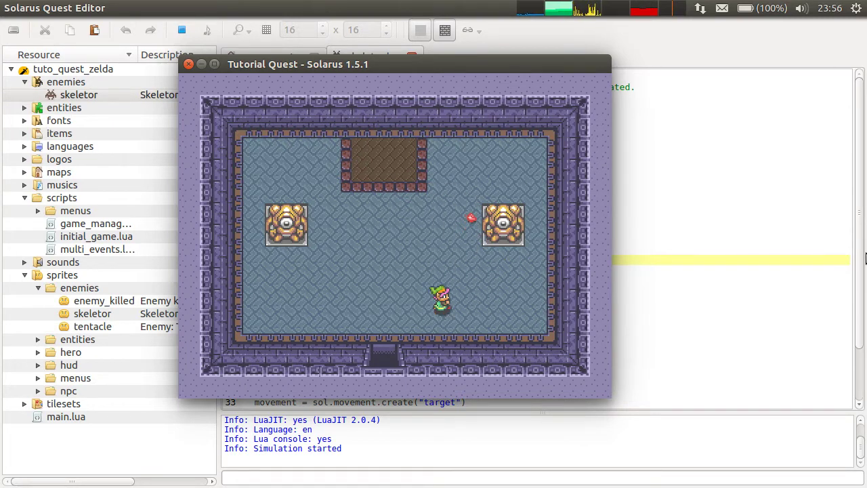
key(Up)
key(Right)
key(Up)
key(Left)
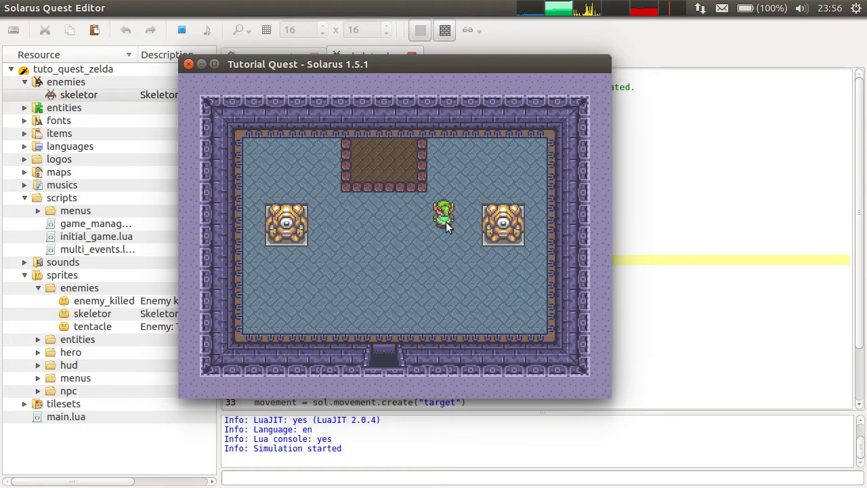
click(189, 64)
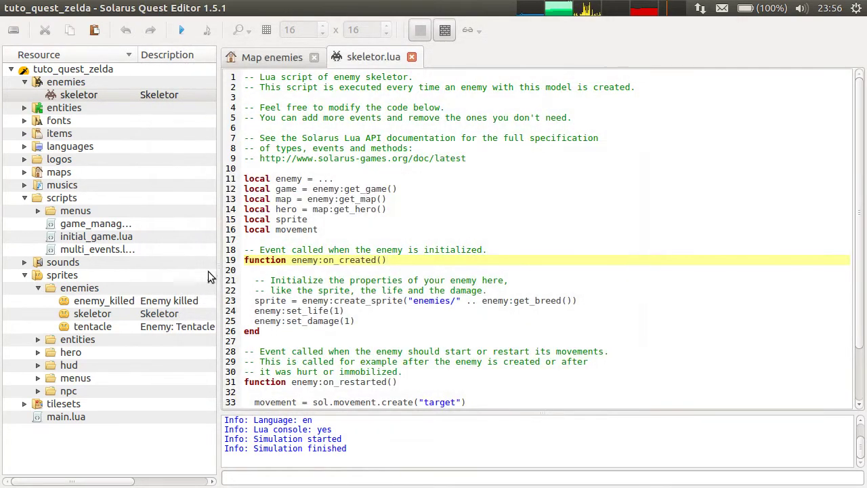
Select and review skeleton.lua lines 11–37, then switch to the enemies map with Ctrl+Tab.
scroll(611, 241, down, 2)
click(591, 217)
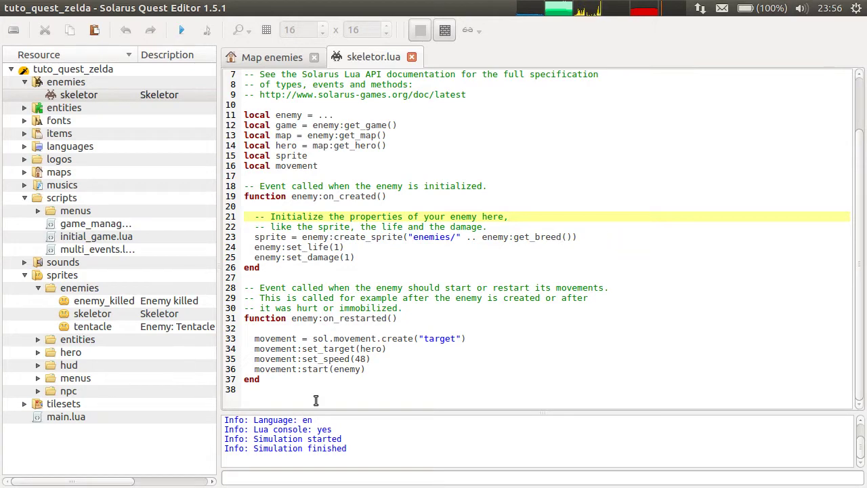
drag(248, 390, 218, 116)
click(404, 155)
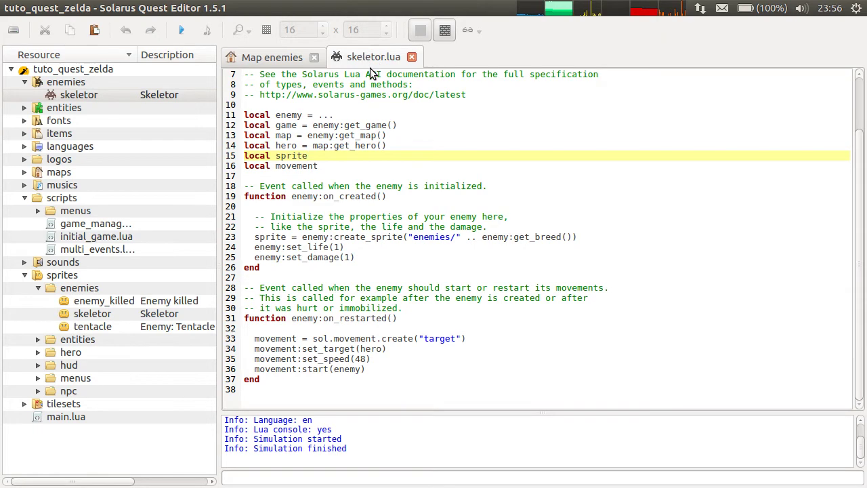
key(ctrl+Tab)
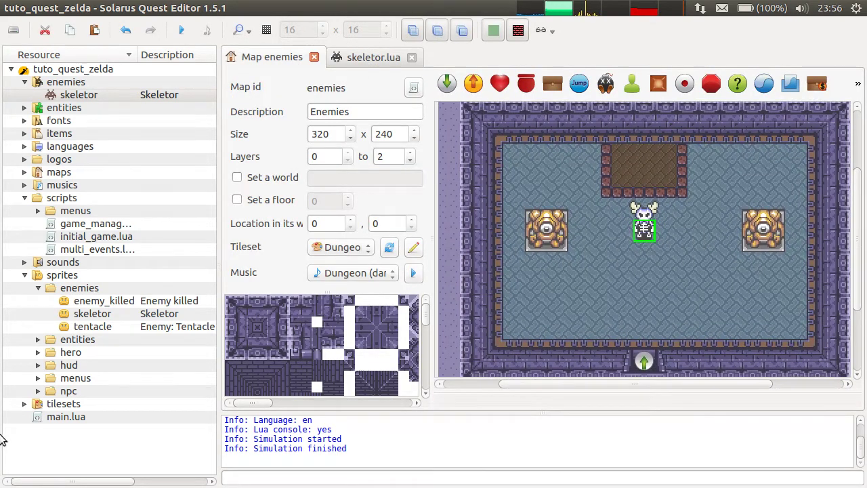
Open the skeletor sprite, collapse the console, and compare tentacle sprite directions before closing it.
double_click(94, 314)
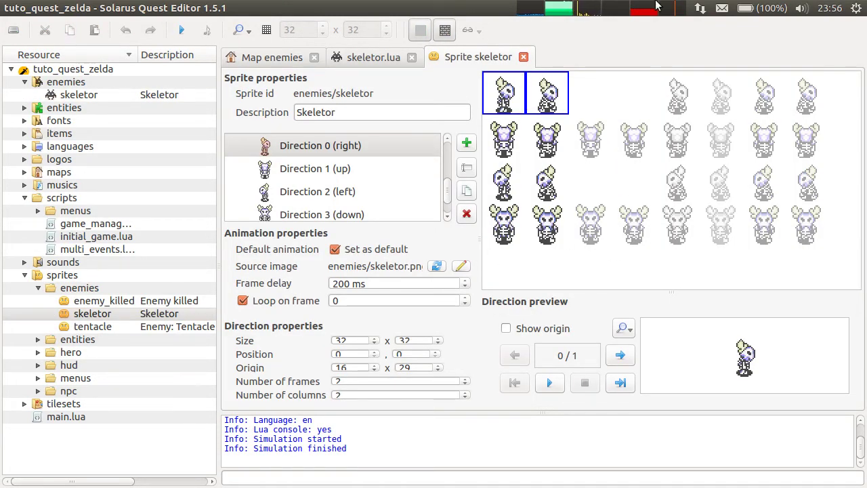
drag(415, 410, 422, 475)
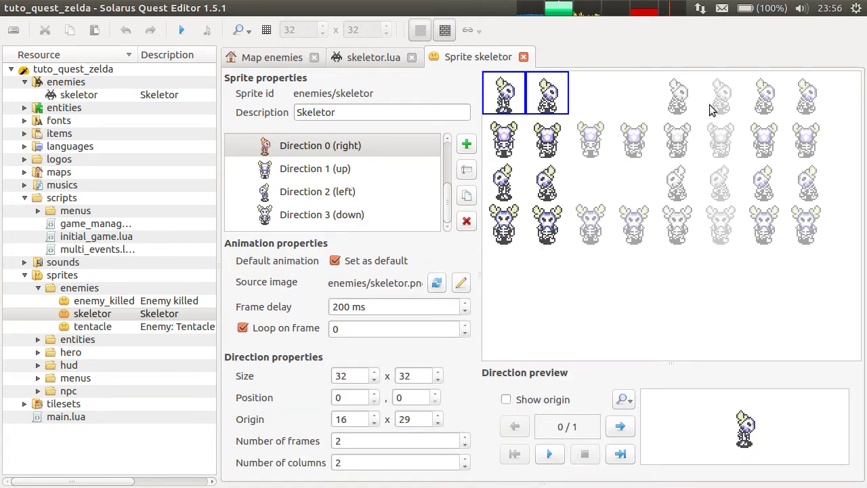
double_click(96, 328)
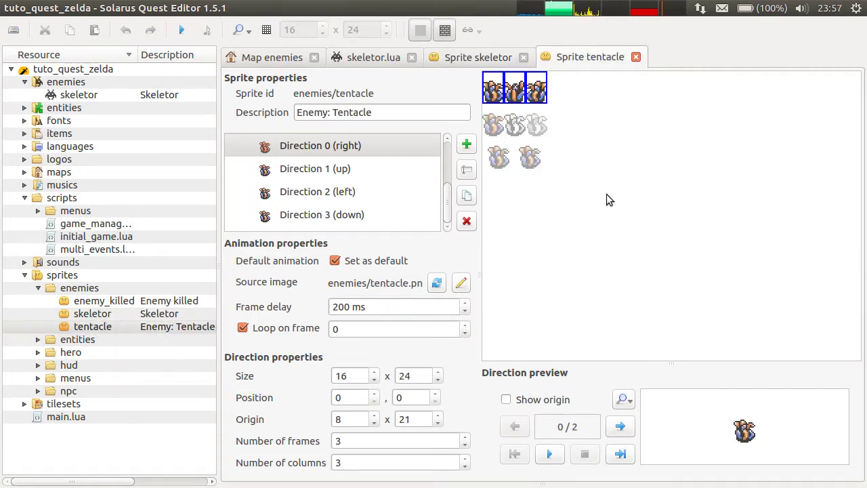
scroll(379, 187, up, 2)
click(368, 188)
scroll(373, 189, down, 2)
click(364, 190)
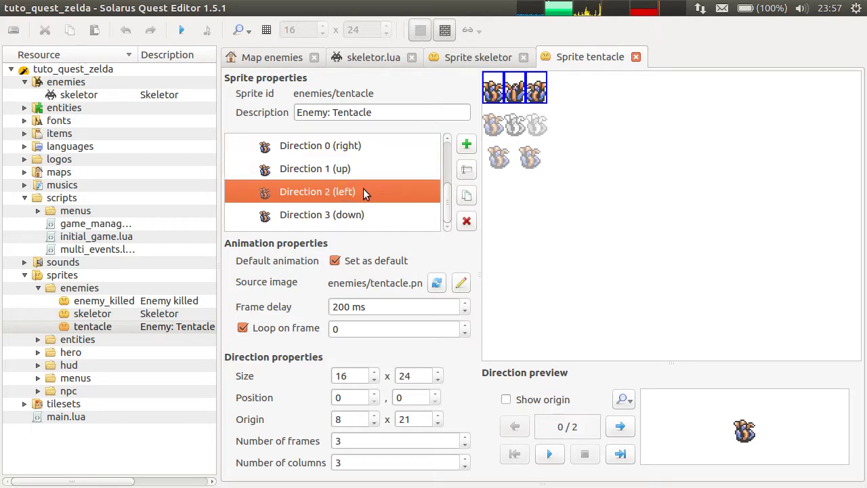
click(371, 167)
click(369, 146)
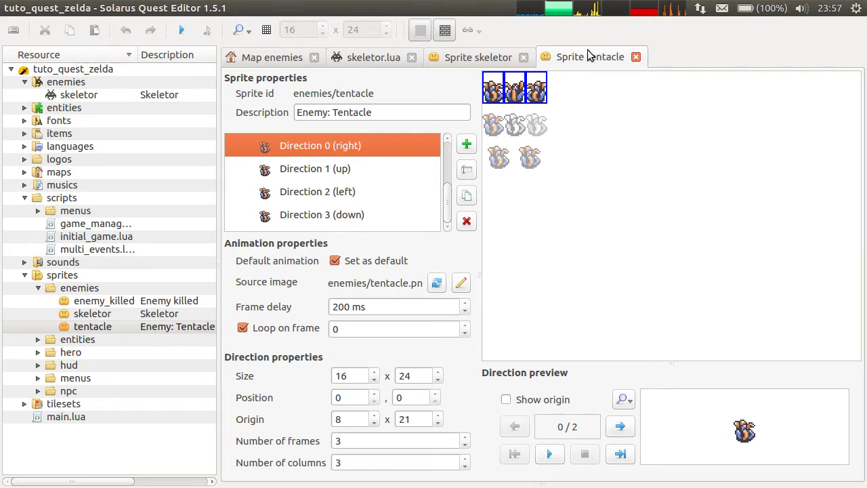
key(ctrl+w)
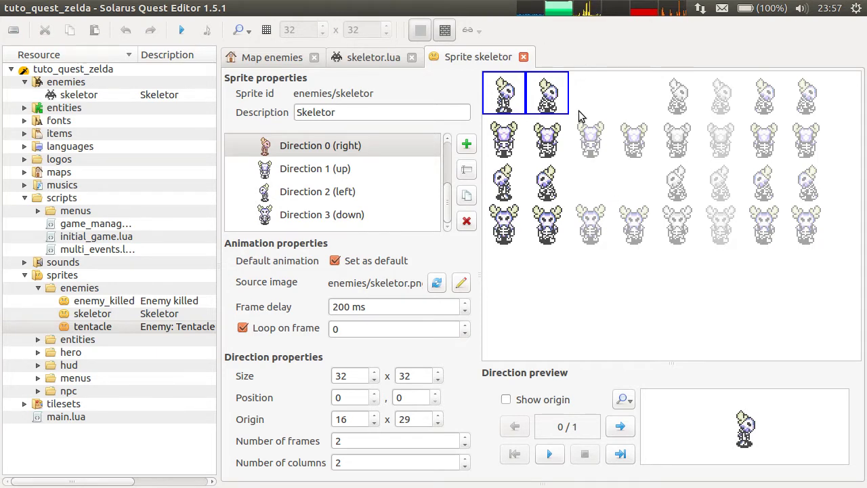
Inspect the skeletor sprite's left- and right-facing walking frames, then return to skeleton.lua.
click(548, 179)
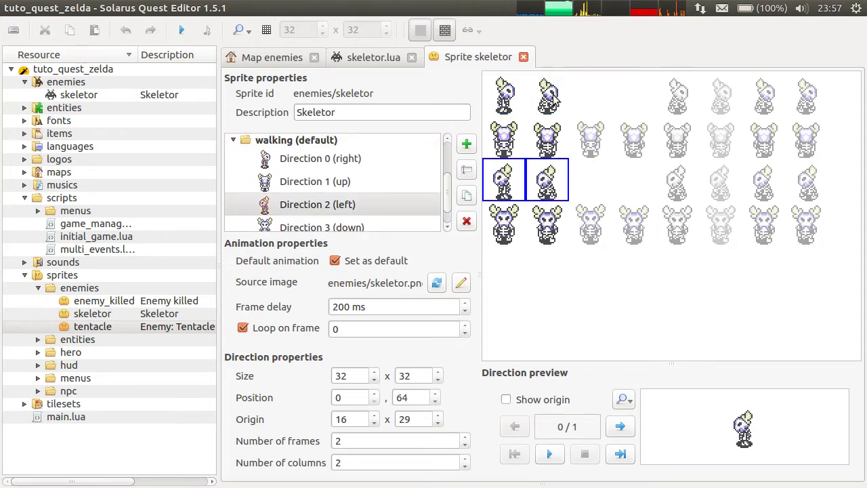
click(545, 151)
click(540, 168)
click(542, 147)
click(542, 166)
click(613, 185)
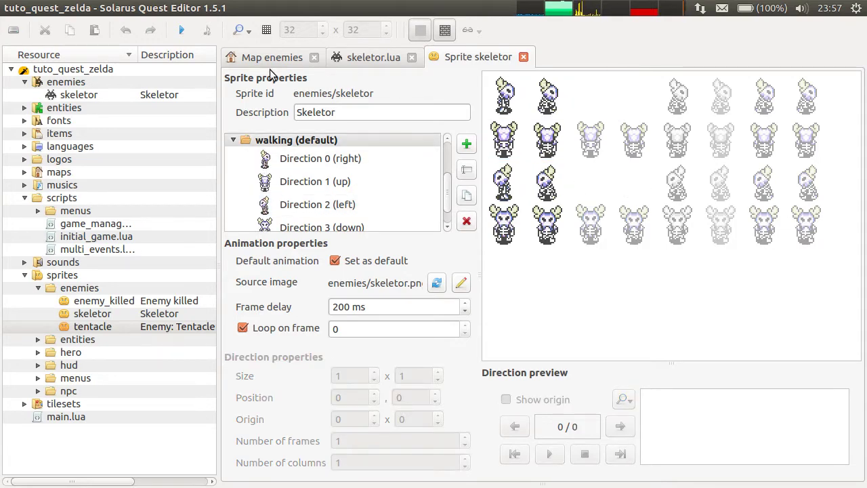
click(536, 80)
click(607, 204)
click(368, 57)
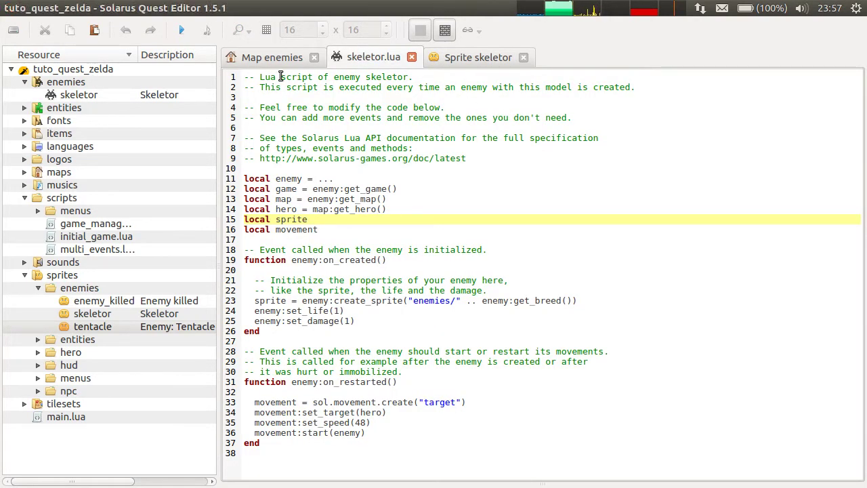
Append an empty 'function enemy:on_movement_changed() ... end' block after line 38.
click(306, 462)
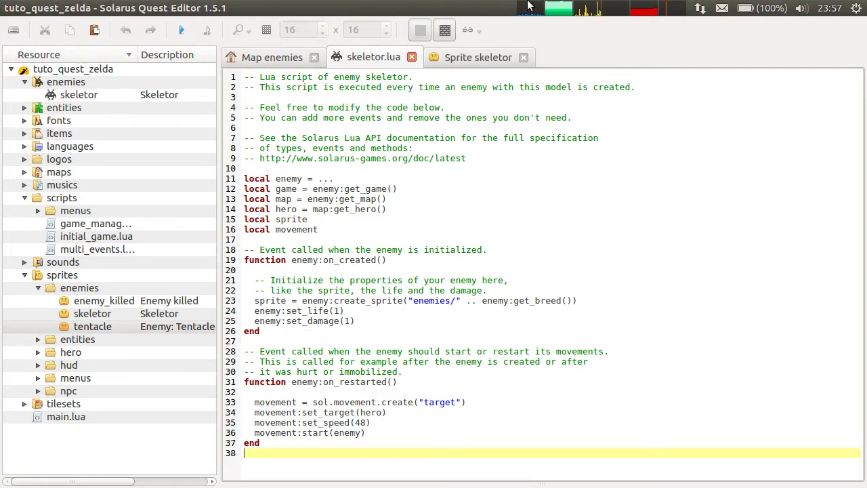
key(Return)
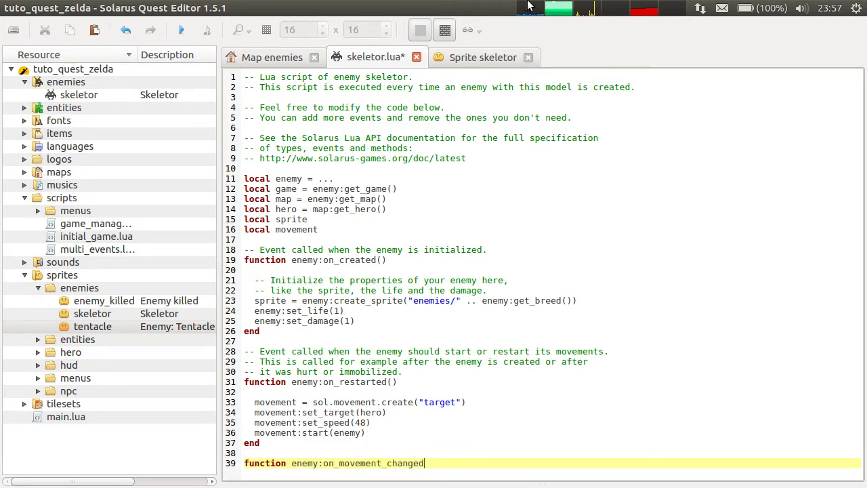
text(())
key(Return)
key(Return)
text(end)
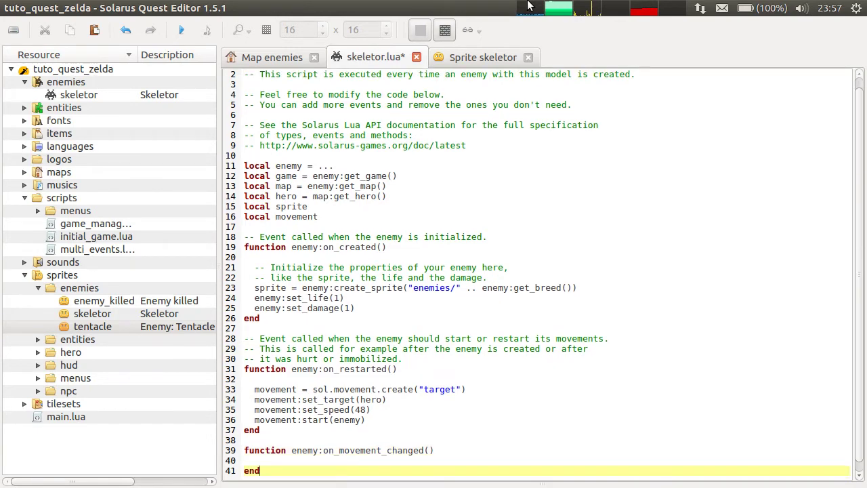